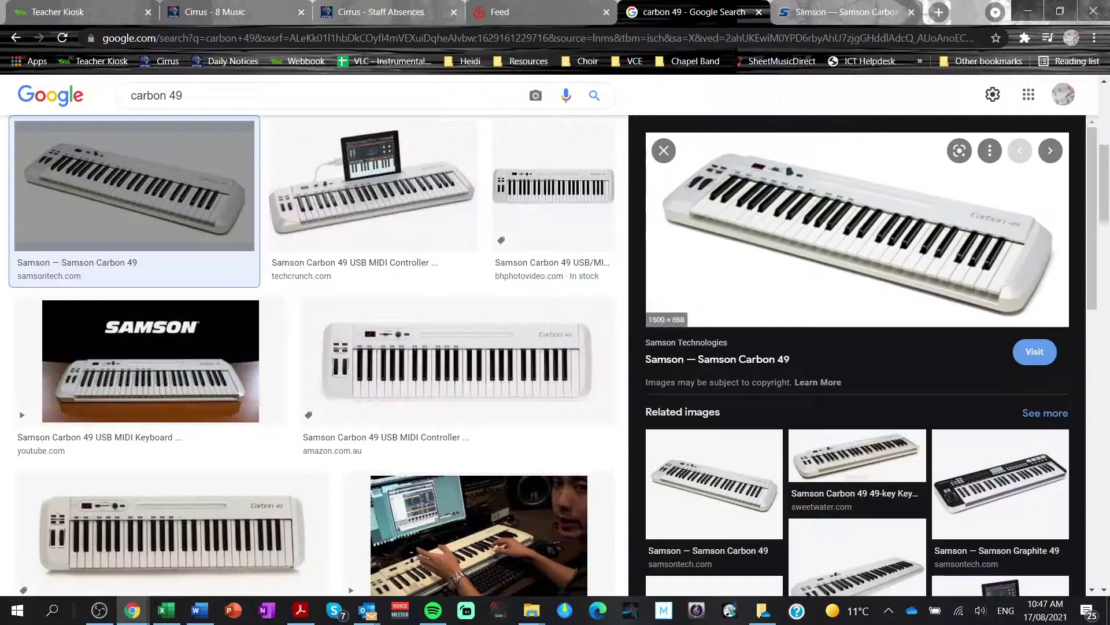
View the Samson Carbon 49 product page, the BandLab feed and the A 12 Bar Blues chord chart in Word.
key(ctrl+Tab)
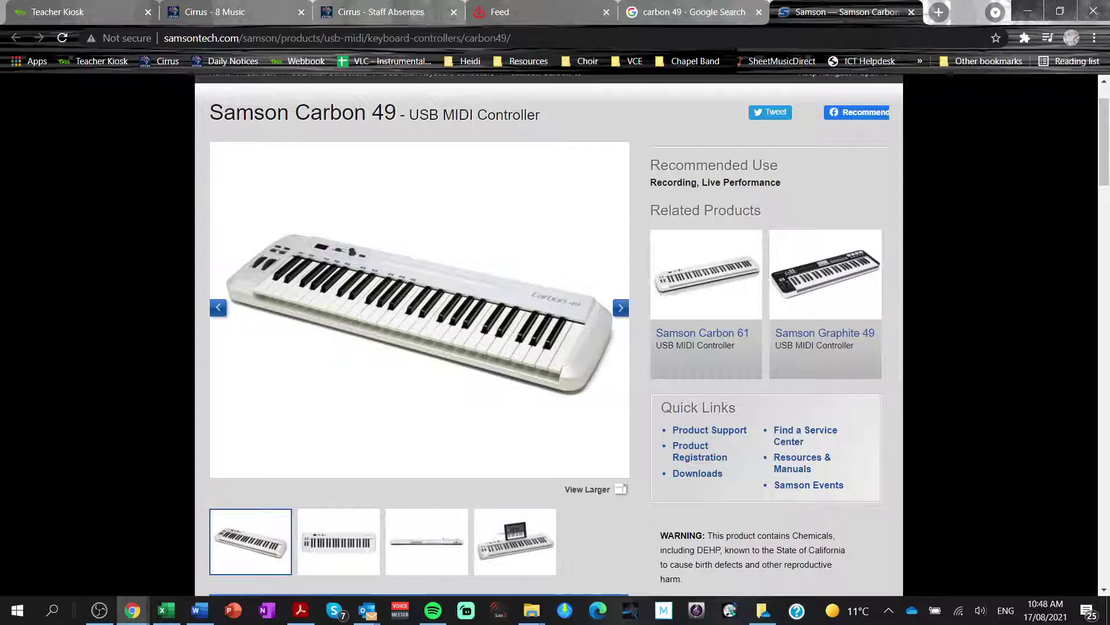
click(532, 13)
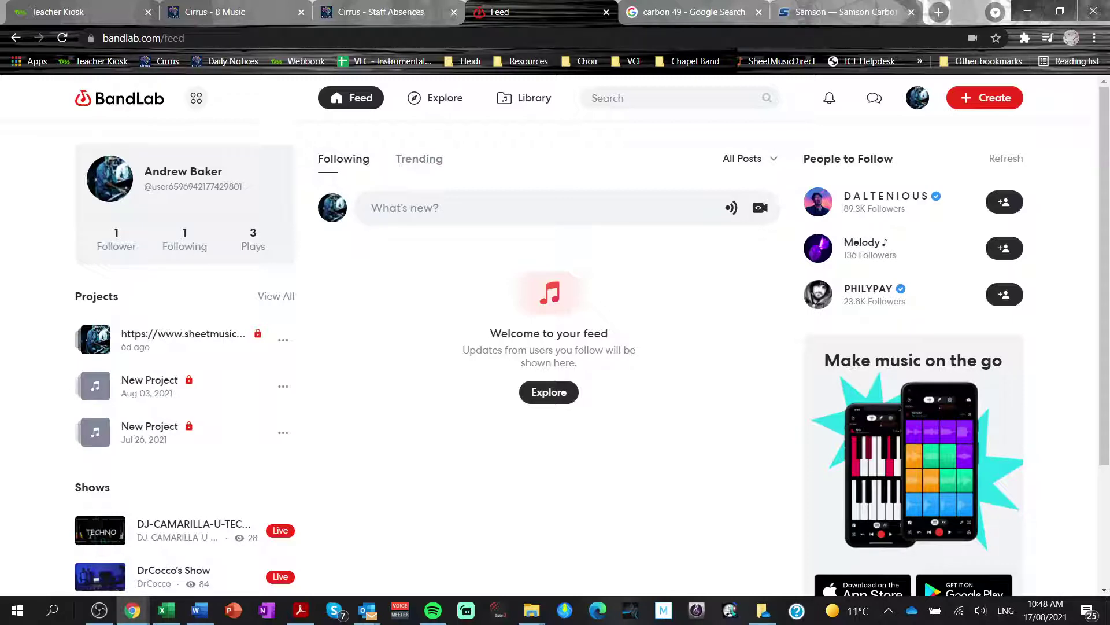
click(201, 610)
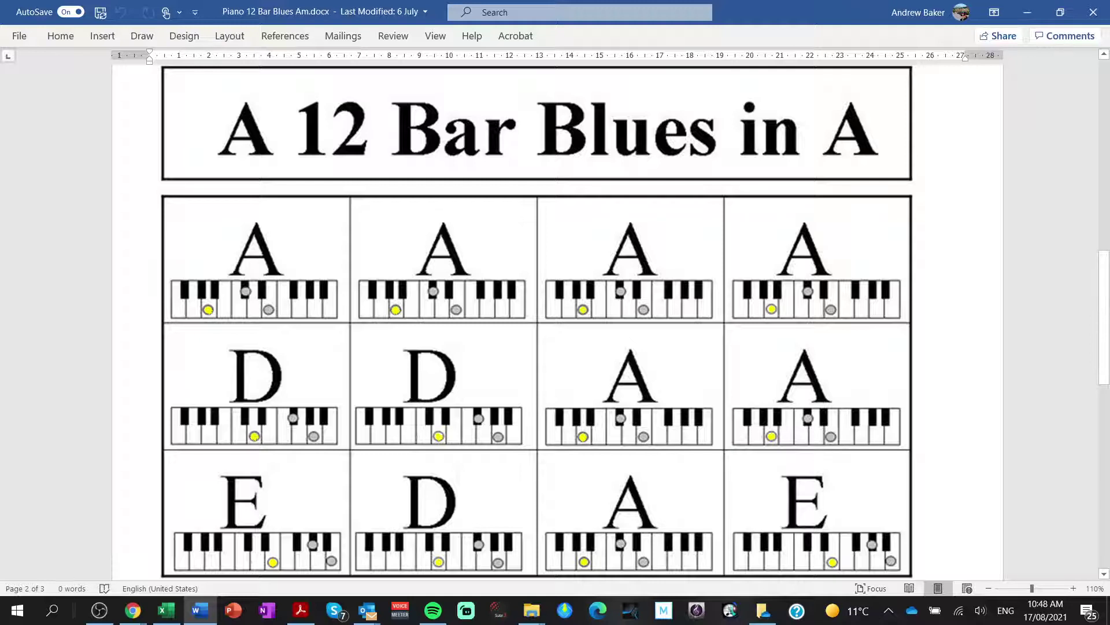
Switch back to BandLab in Chrome and create a new project with a MIDI instrument track.
mouse_move(133, 610)
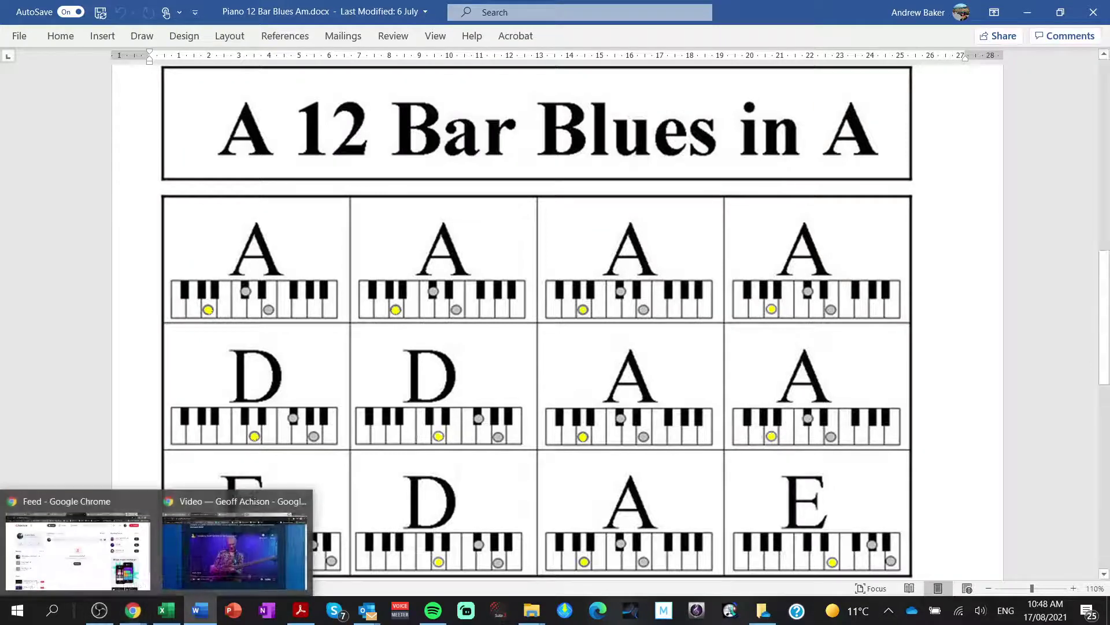
click(78, 544)
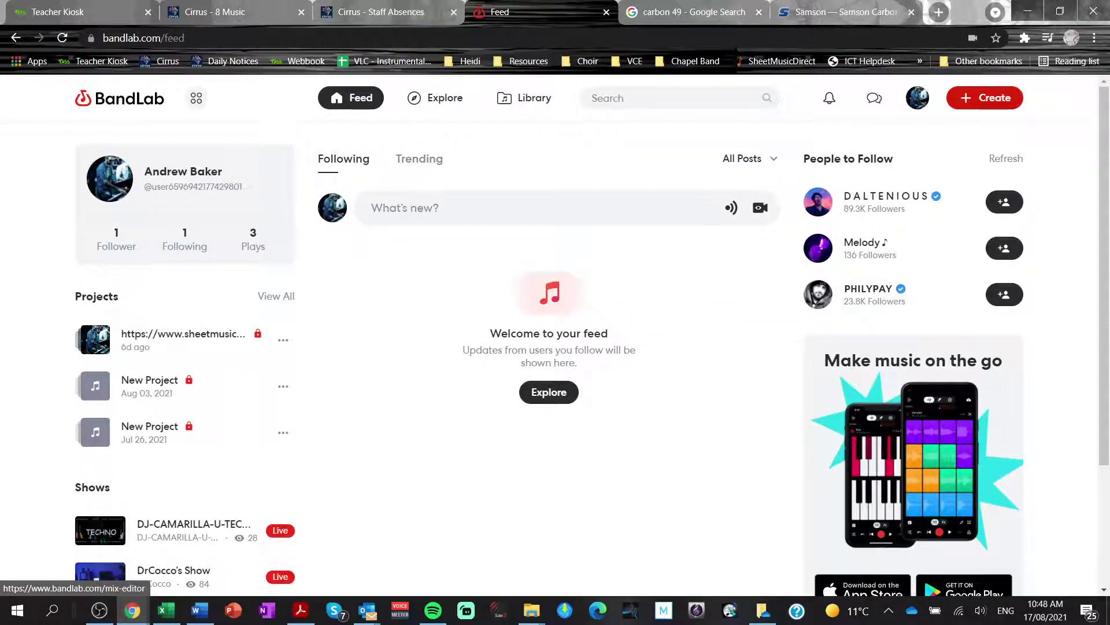
click(985, 98)
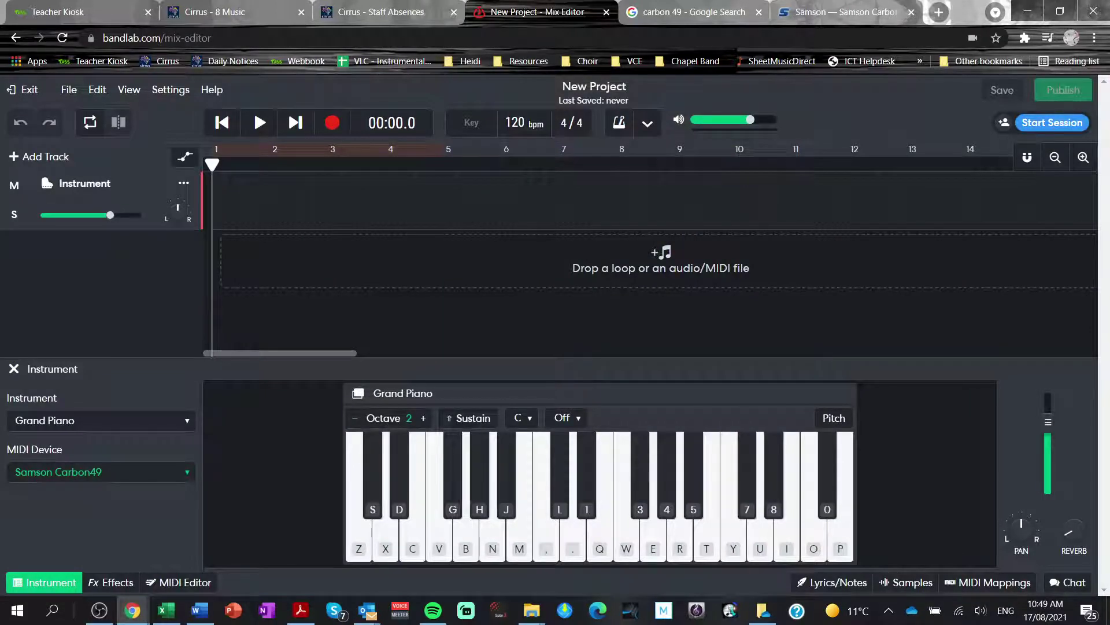
Try out an A major chord and a low A on the Grand Piano.
key(r)
key(7)
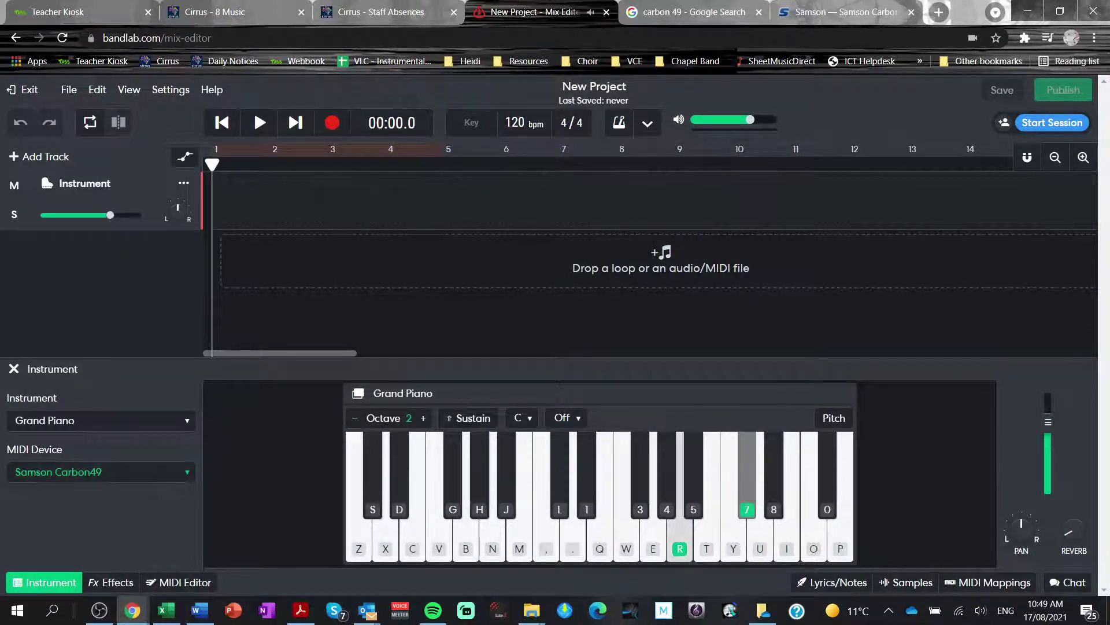
key(i)
key(n)
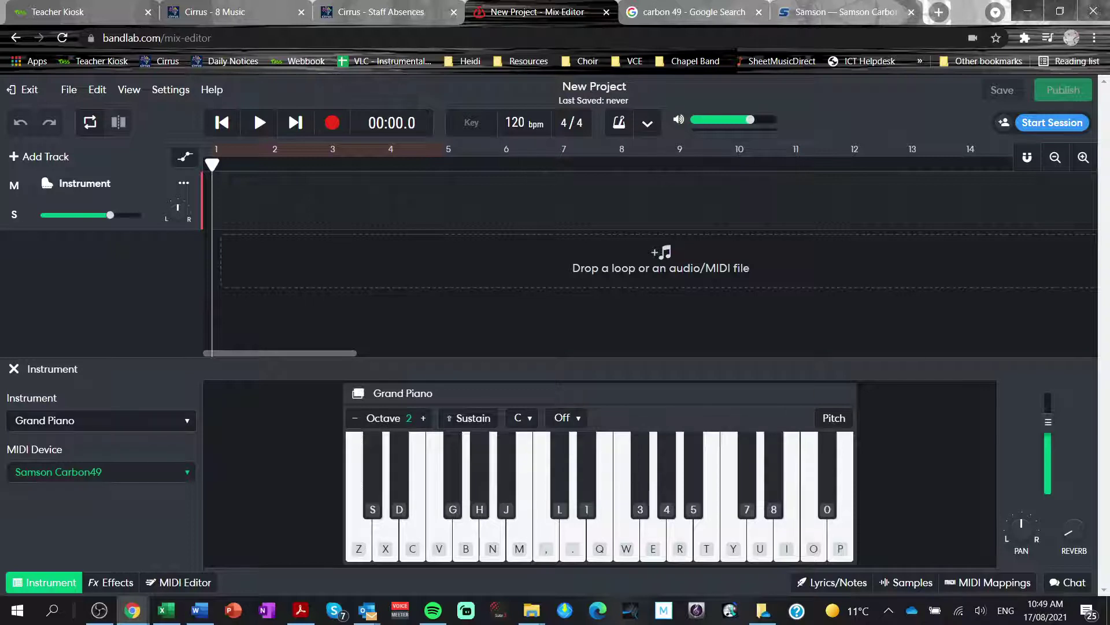
Change the track's instrument from the Pianos group to Electric Piano.
click(101, 420)
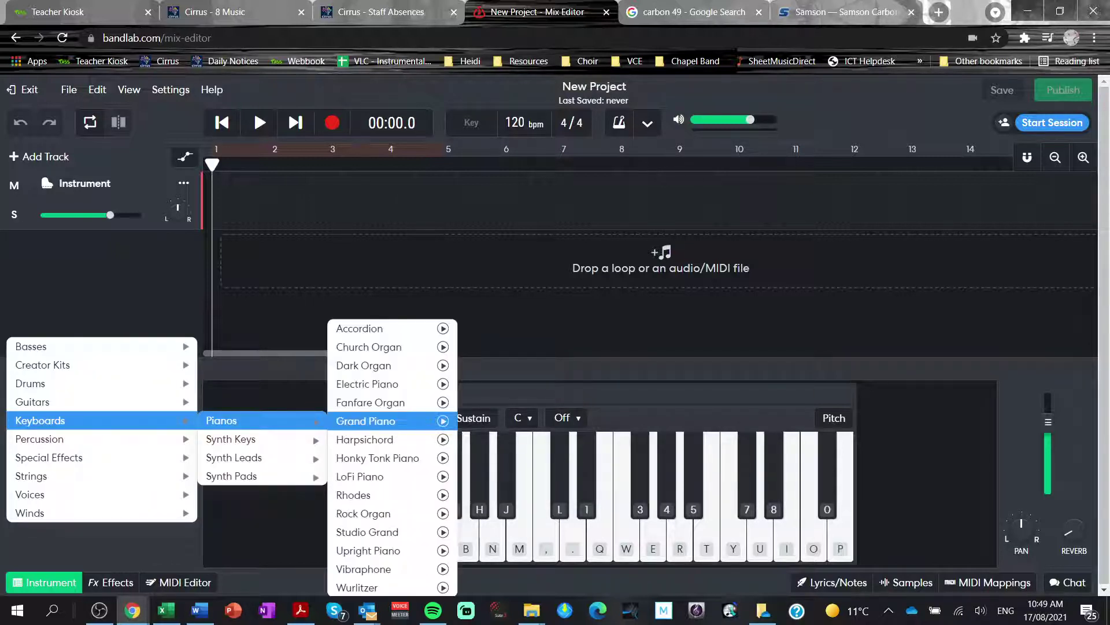
mouse_move(232, 420)
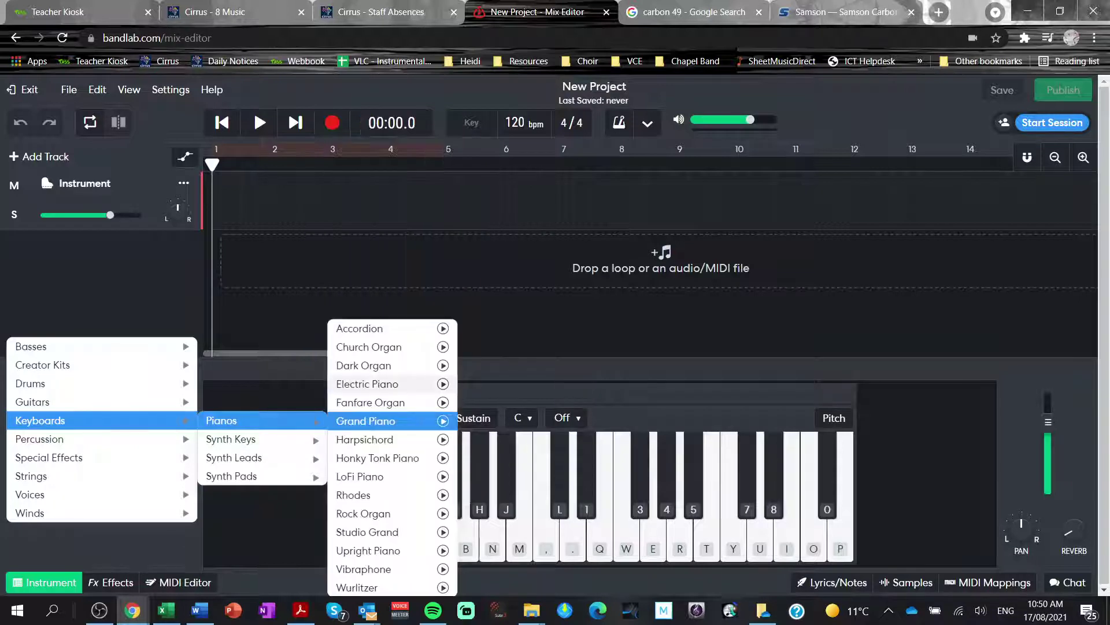
click(371, 384)
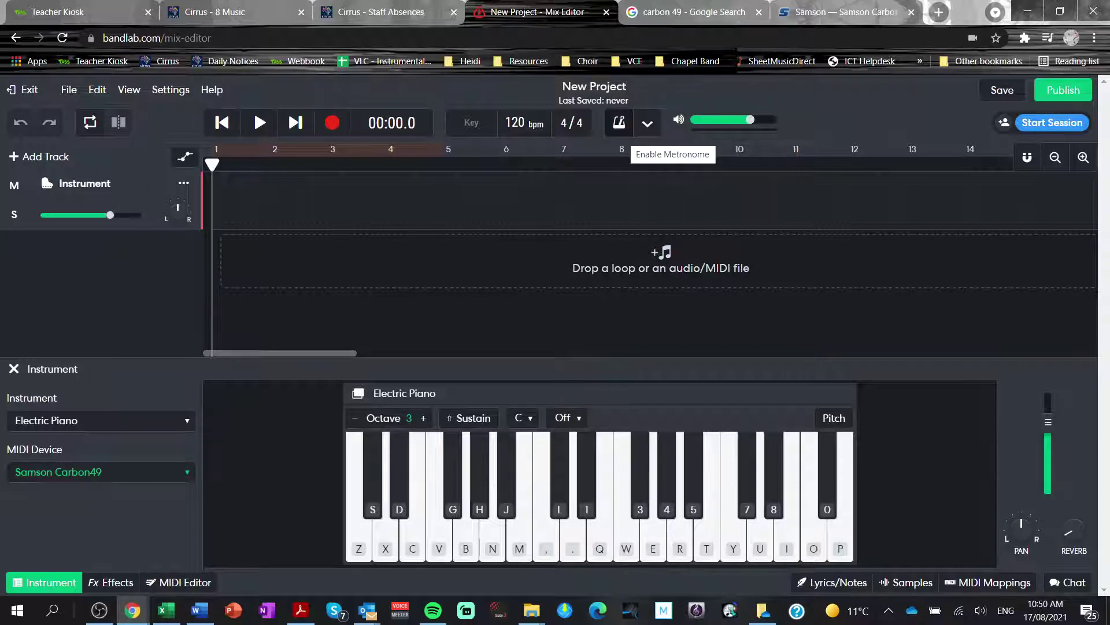
Enable the metronome and tap in a project tempo of 102 bpm, keeping the Clave sound and 1 Bar count-in.
click(619, 122)
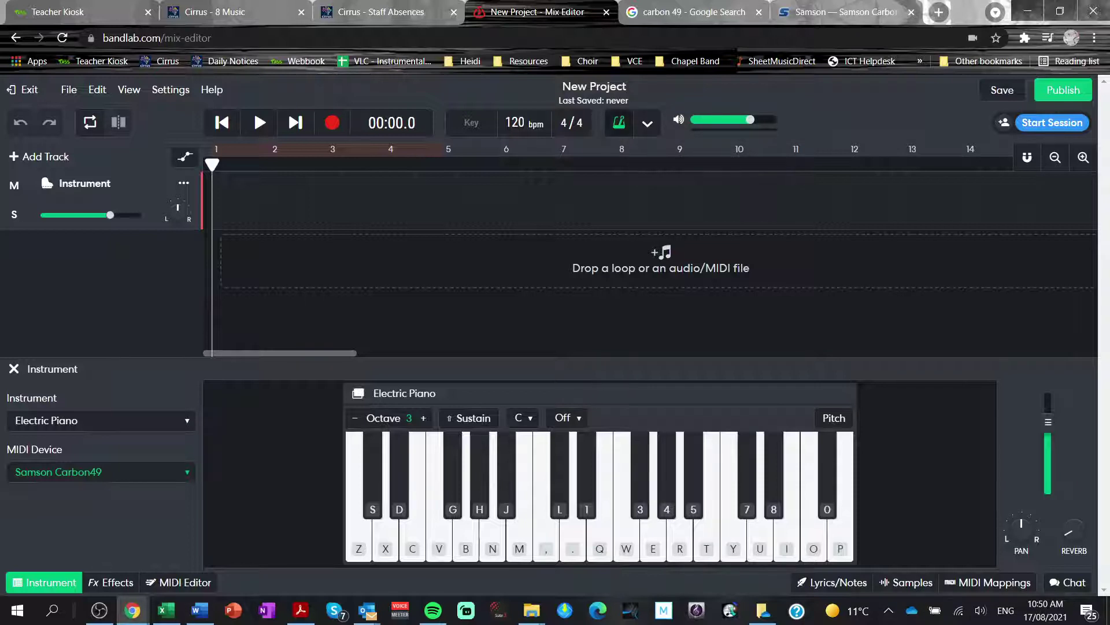
click(647, 124)
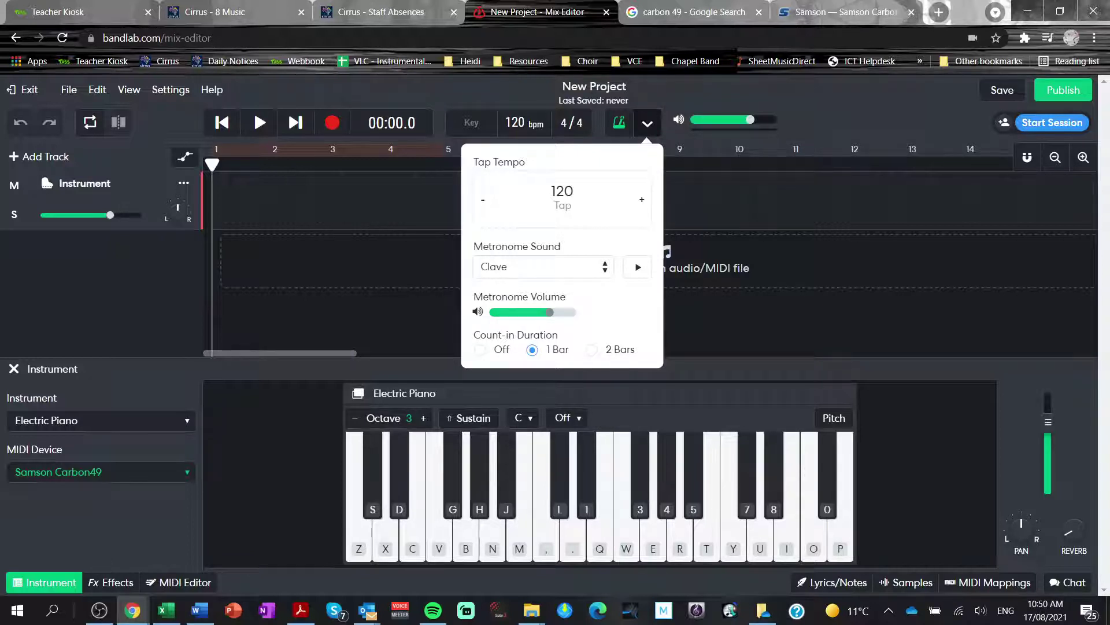
click(562, 199)
click(562, 199)
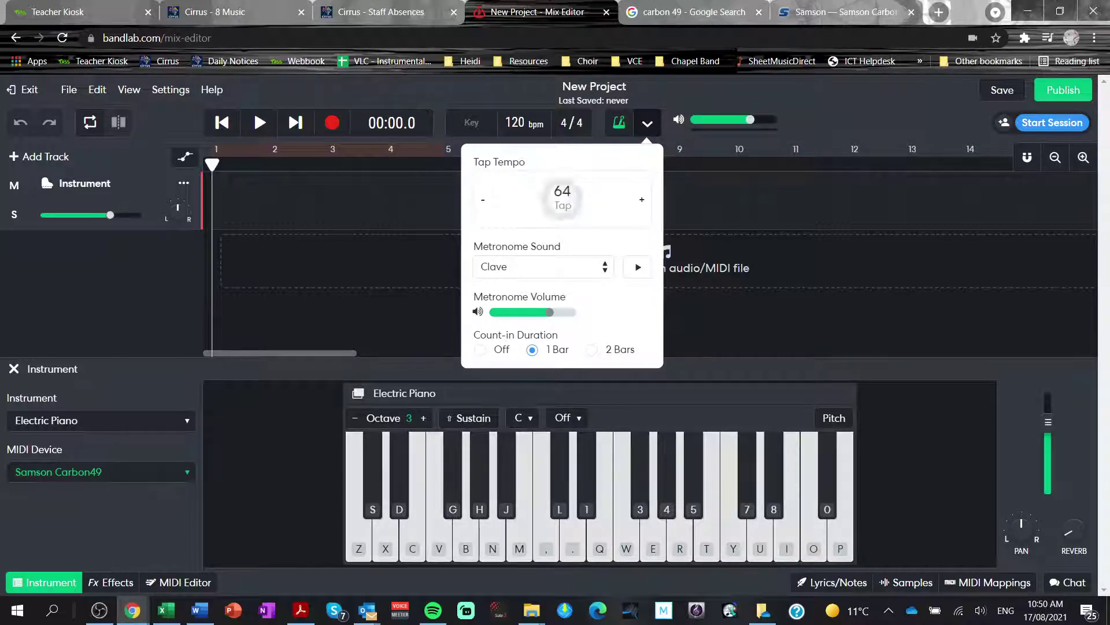
click(562, 199)
click(562, 199)
click(563, 199)
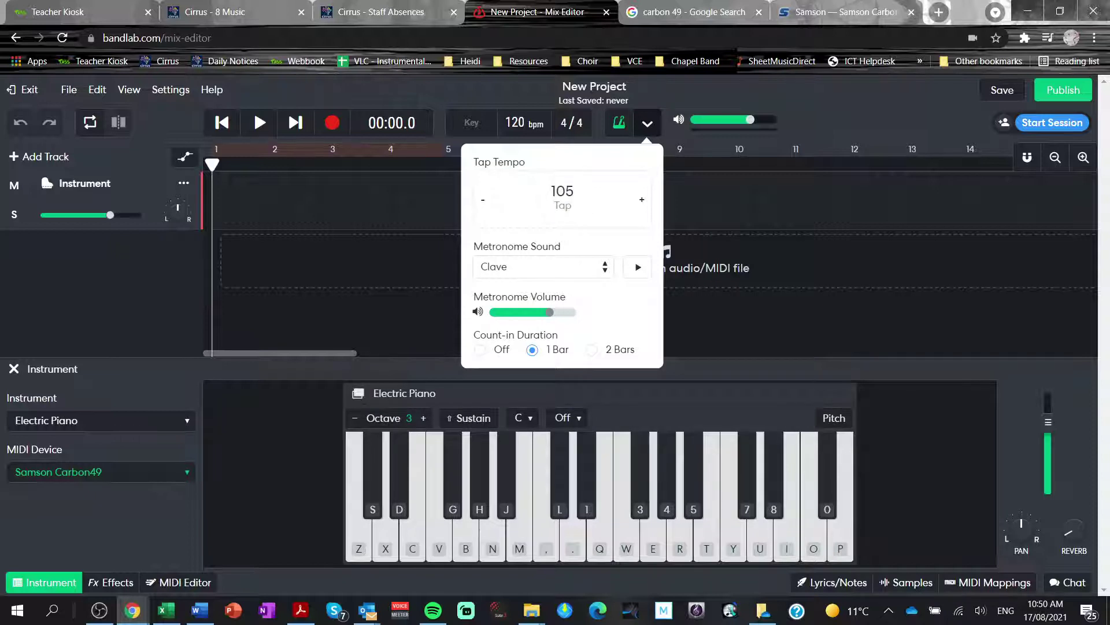
click(562, 199)
click(562, 198)
click(562, 198)
click(562, 198)
click(562, 199)
click(563, 199)
click(562, 198)
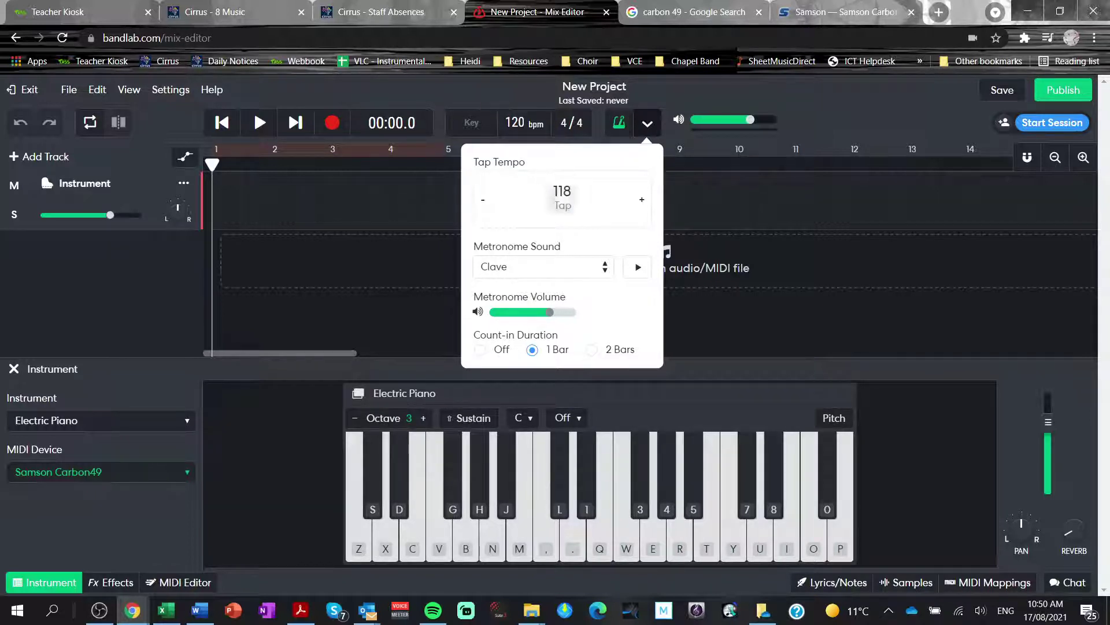
click(562, 199)
click(563, 199)
click(562, 198)
click(562, 199)
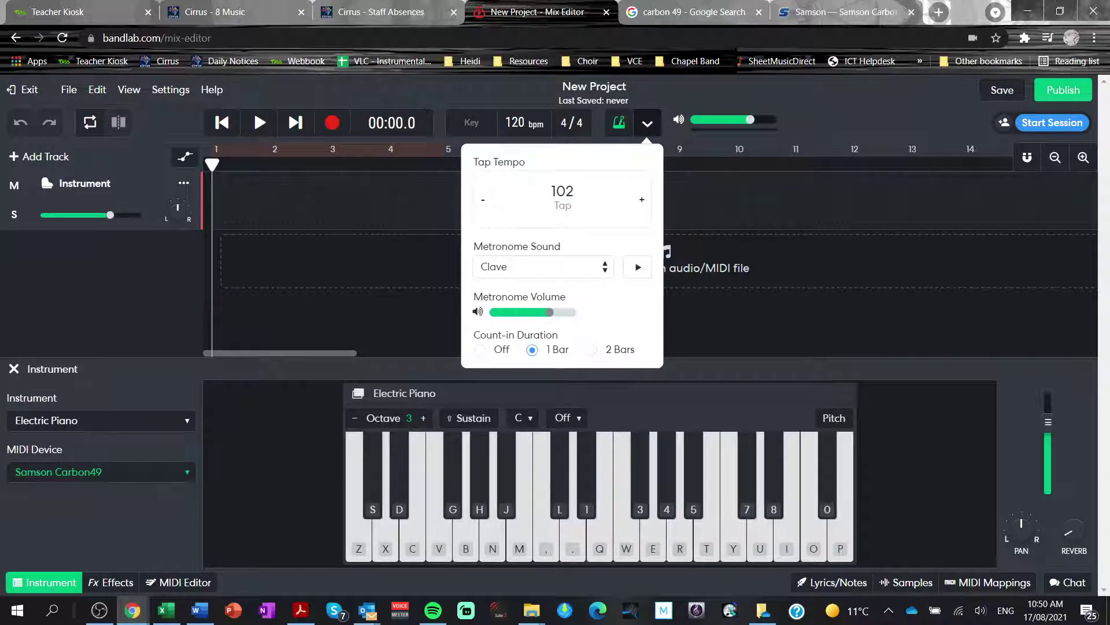
click(542, 266)
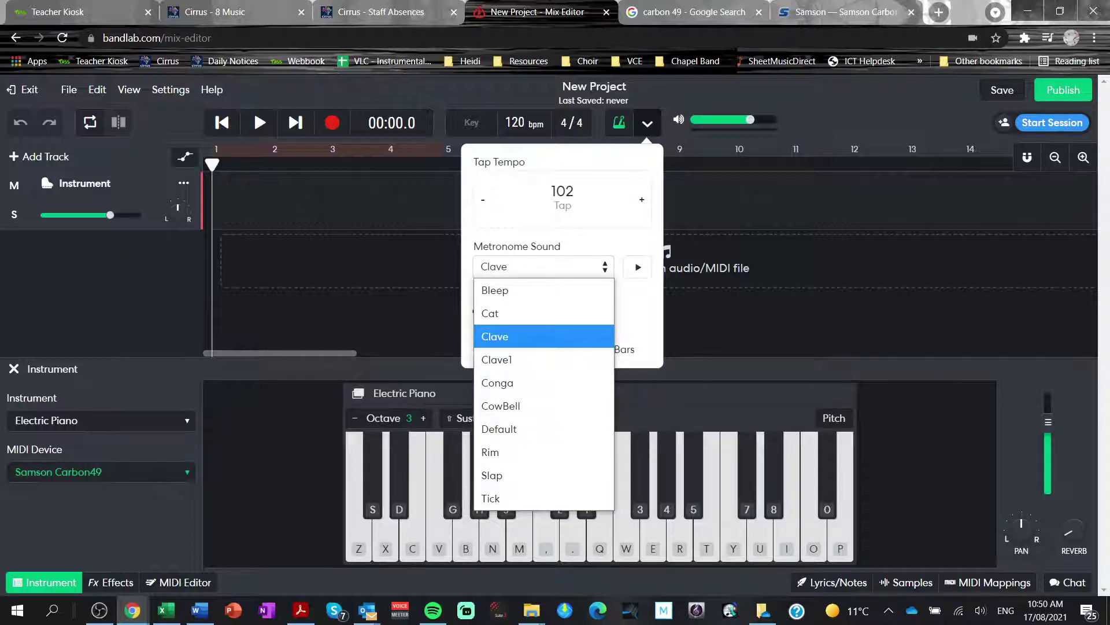
key(Escape)
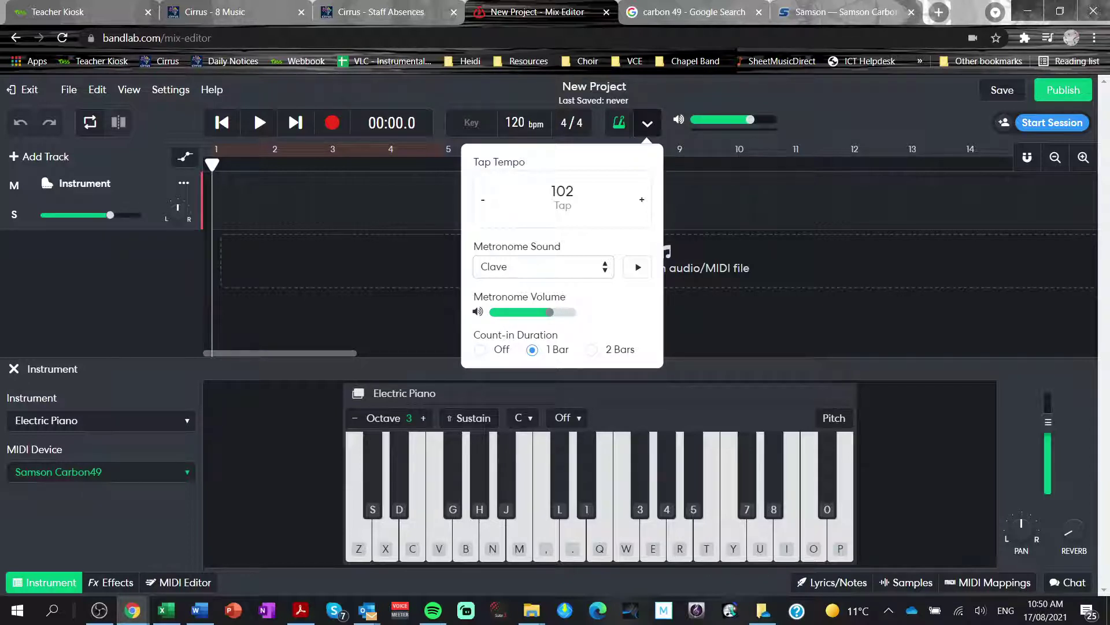
key(Escape)
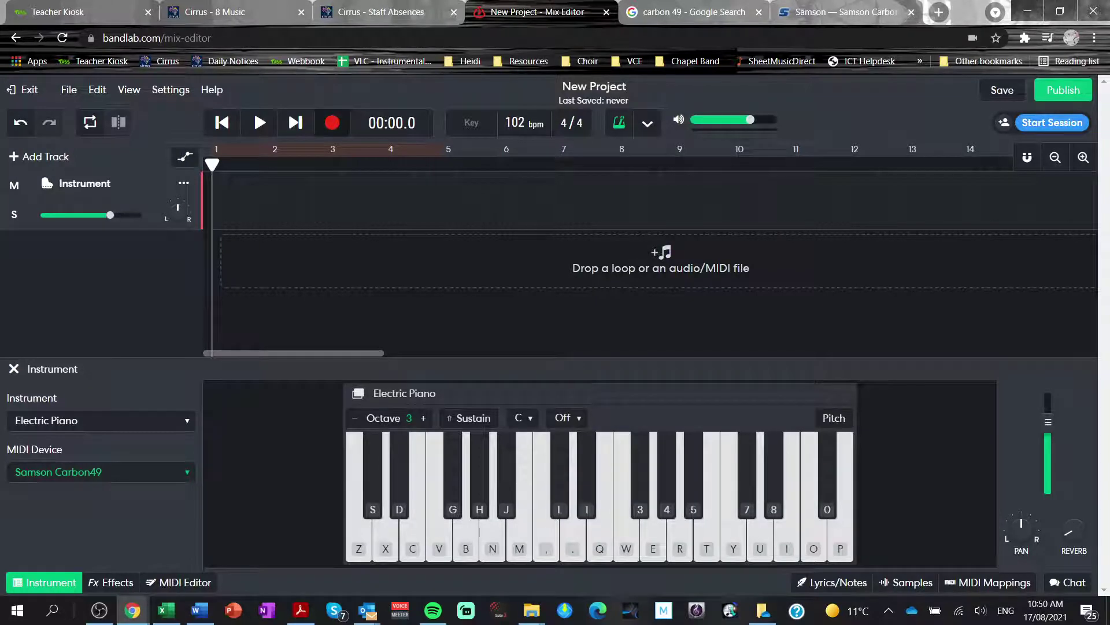
Record the 12-bar blues in A chord progression on the Electric Piano track from bar 1.
key(r)
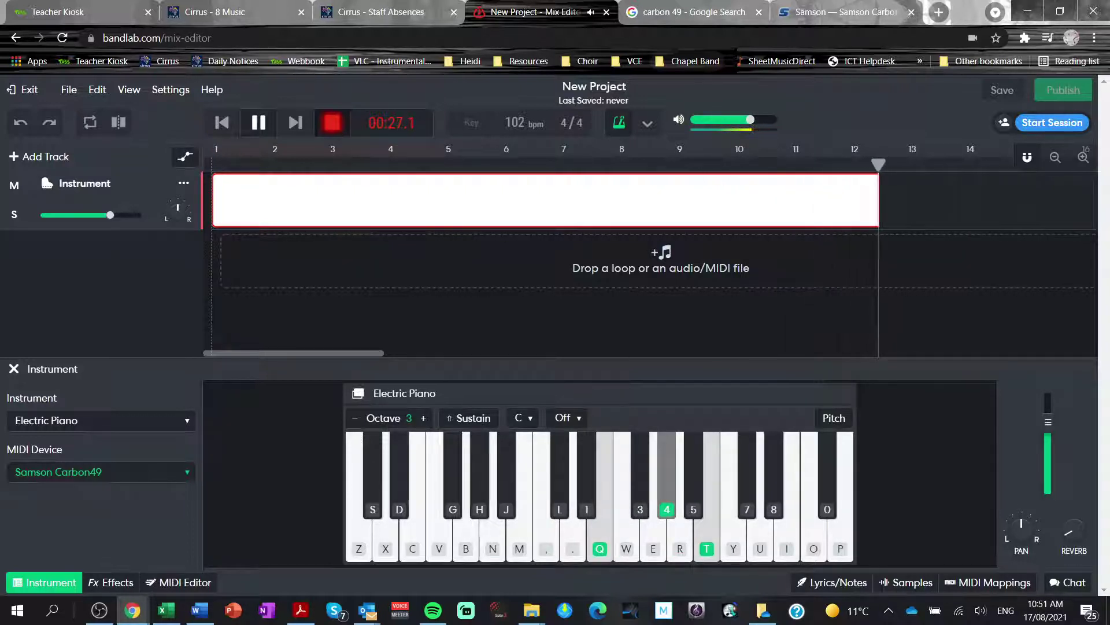
key(space)
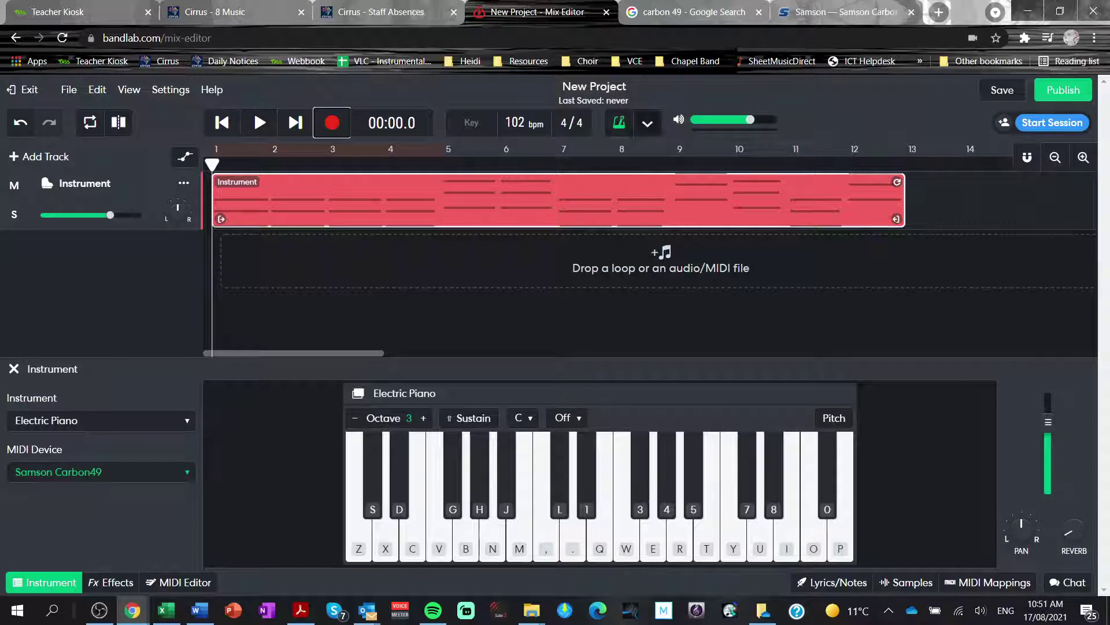
Play back the opening bars of the recorded chords with the metronome off and return to the project start.
key(space)
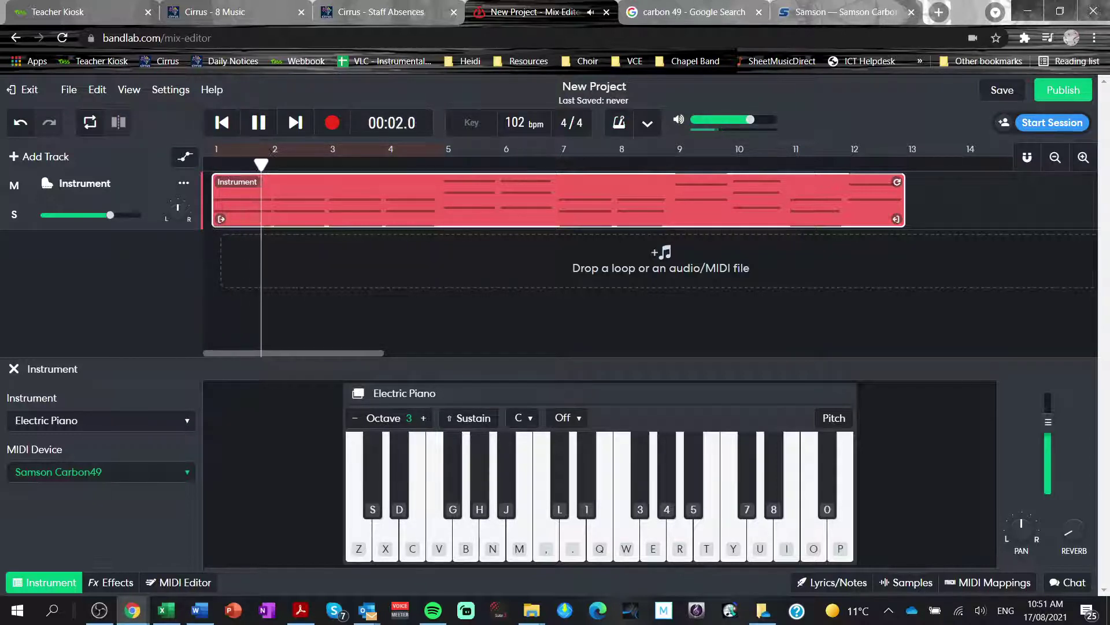
click(254, 110)
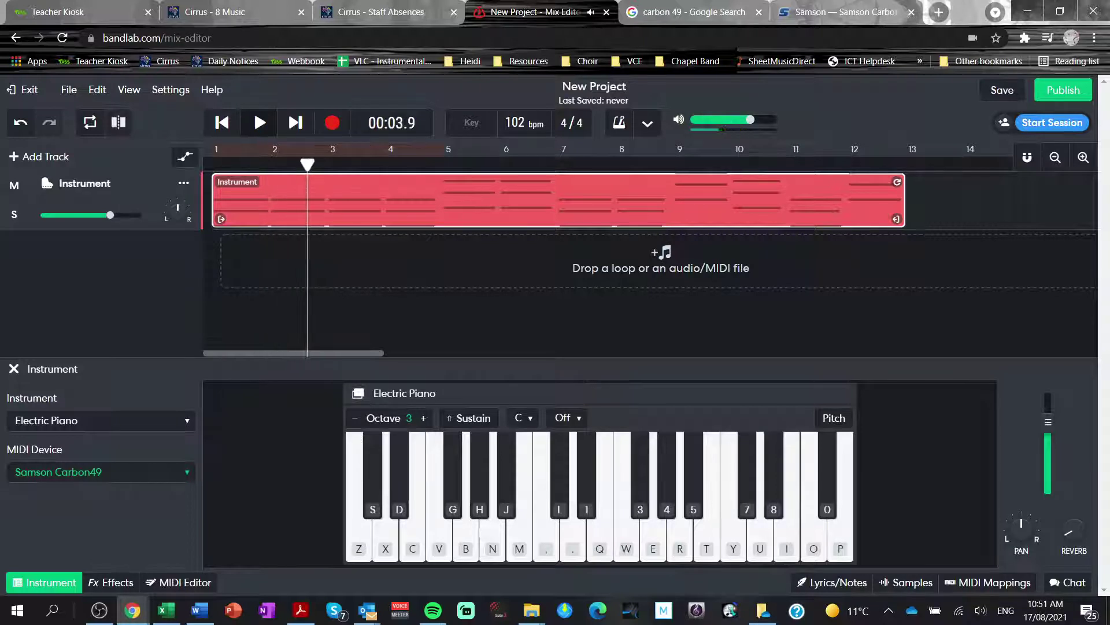
key(Return)
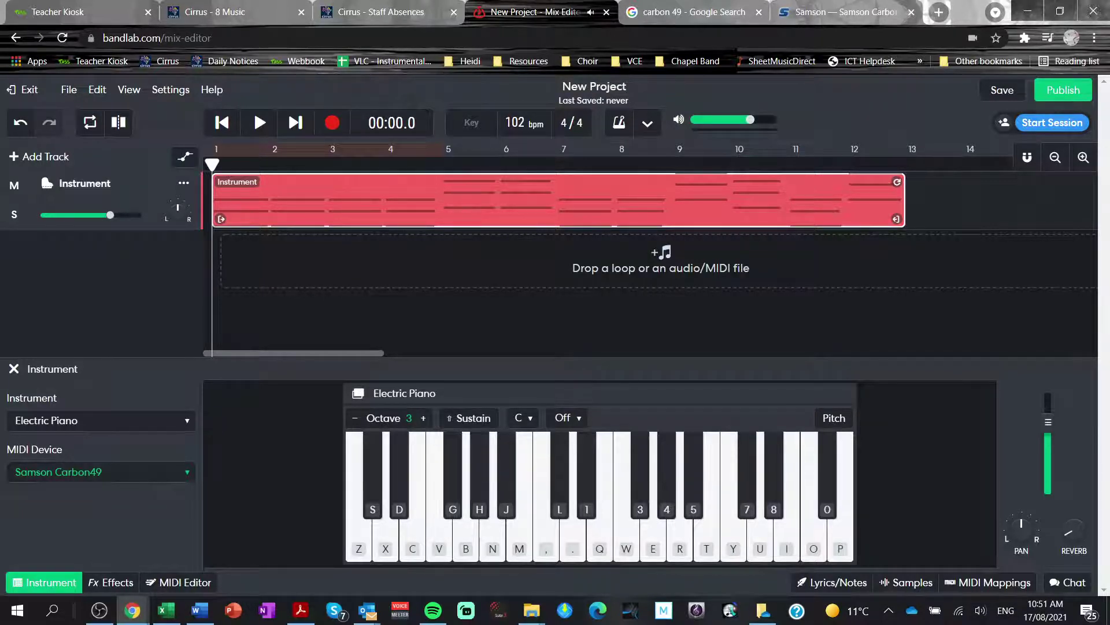
Rehearse the low root notes A, D and E on the Electric Piano at octave 2.
key(z)
key(n)
key(n)
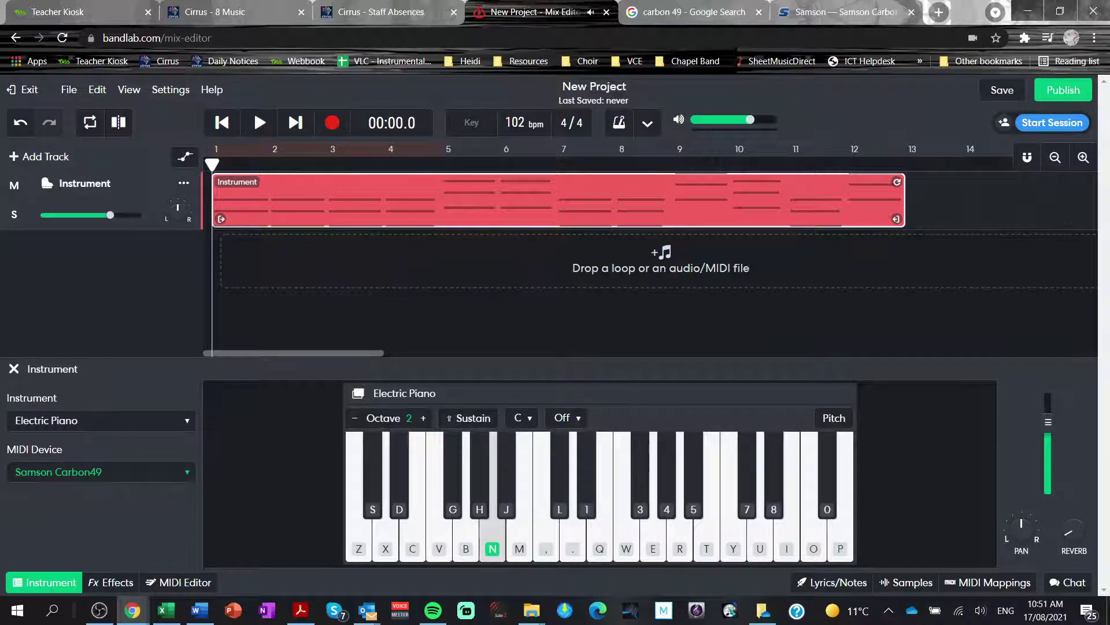
key(period)
key(period)
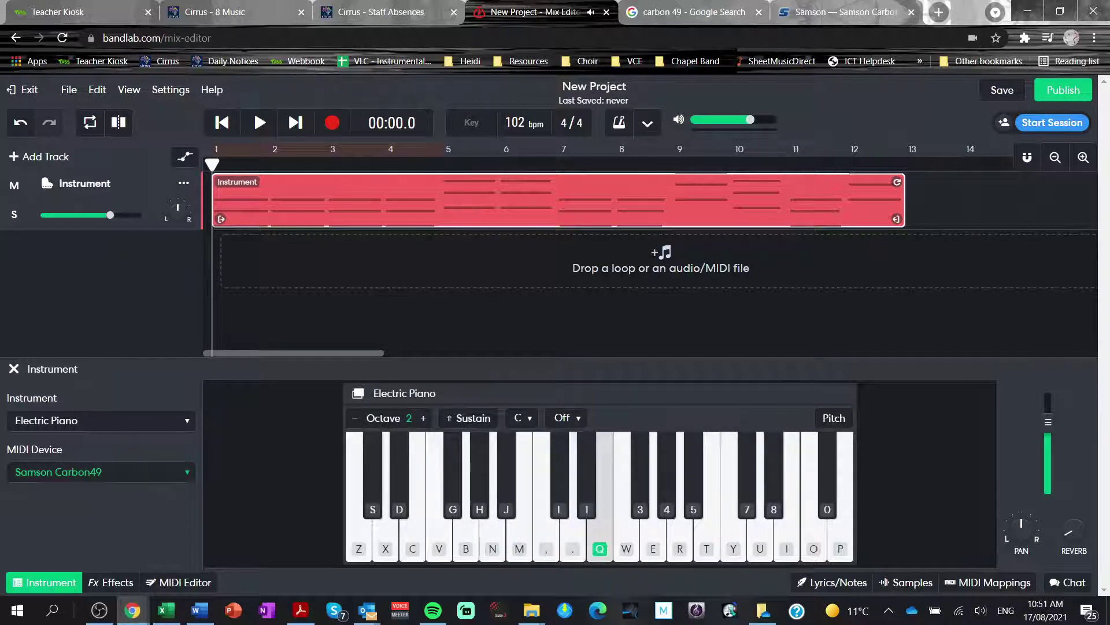
key(n)
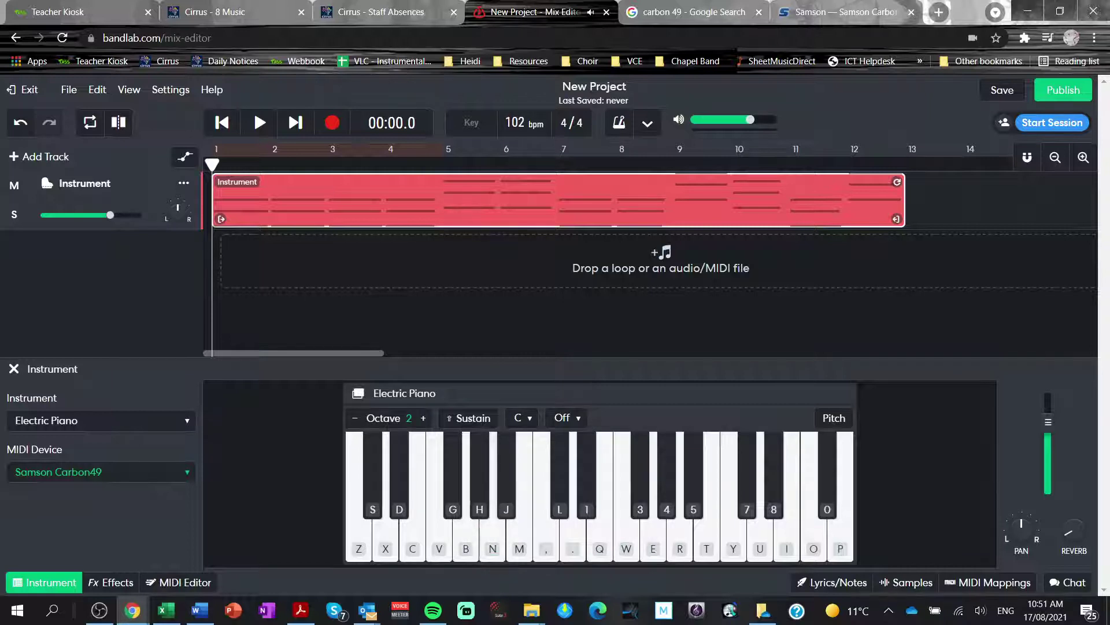
key(n)
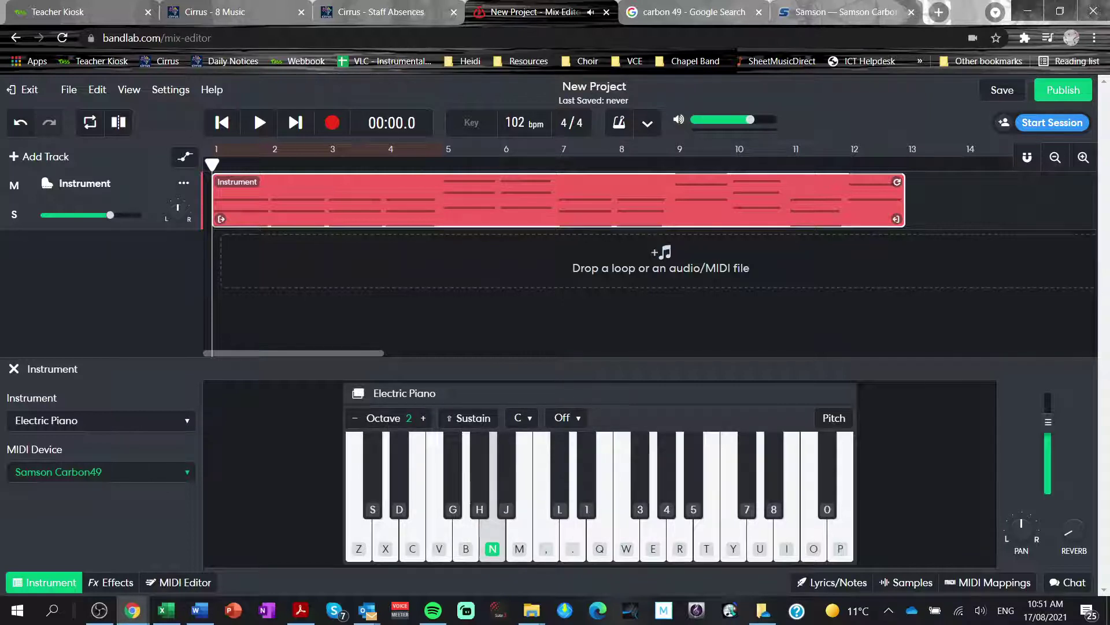
Add a second MIDI instrument track and test a low A on it.
click(42, 157)
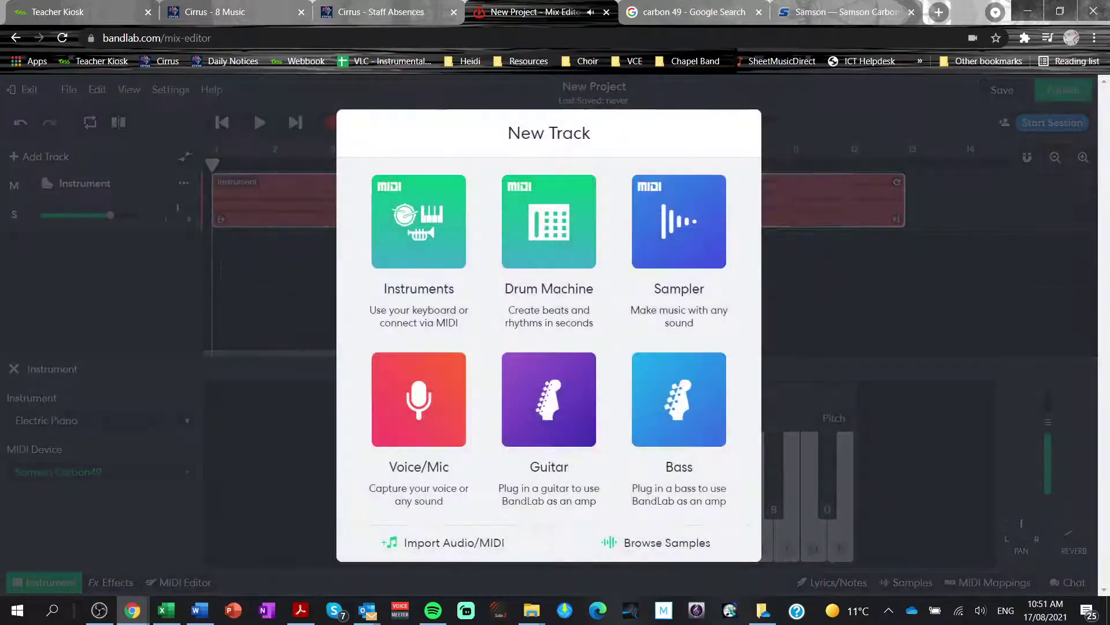
click(419, 221)
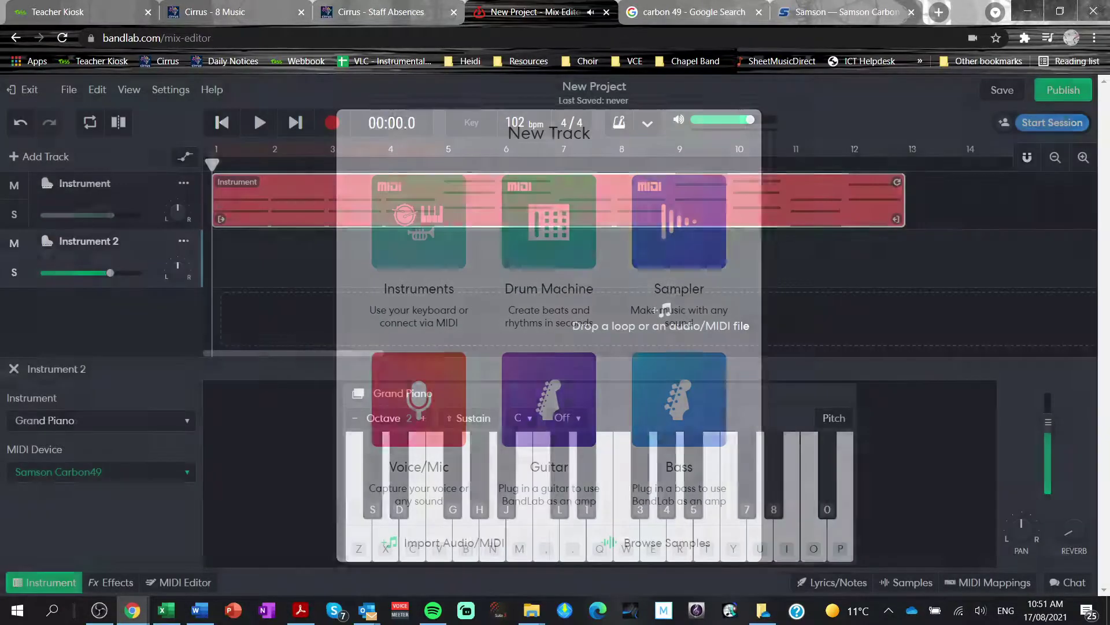
key(n)
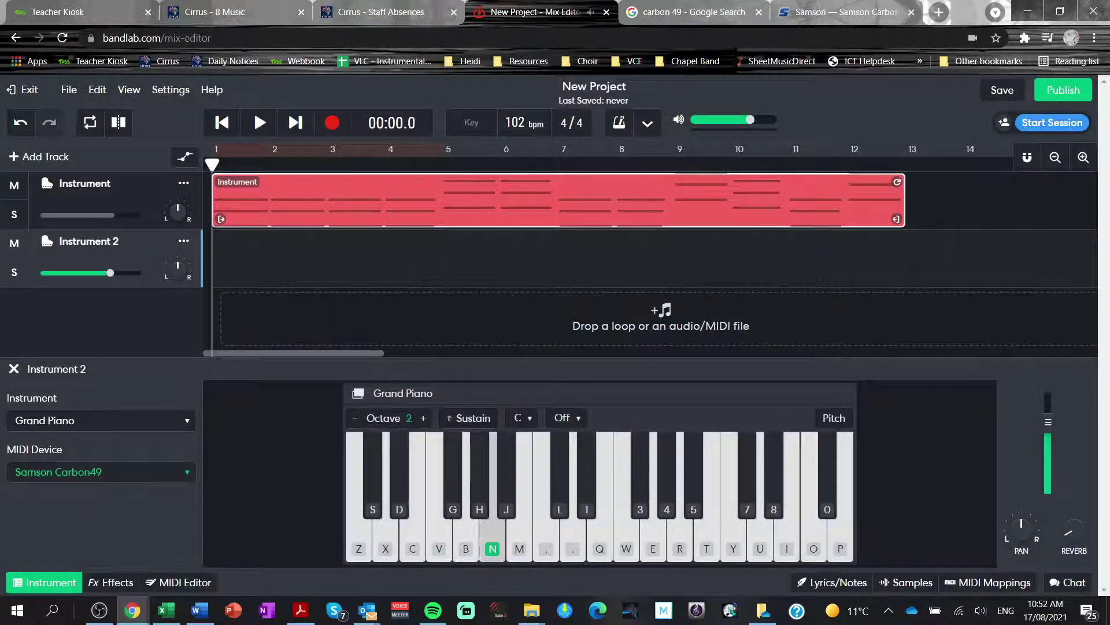
Set the Instrument 2 track's sound to Electric Piano from the Pianos group.
click(101, 420)
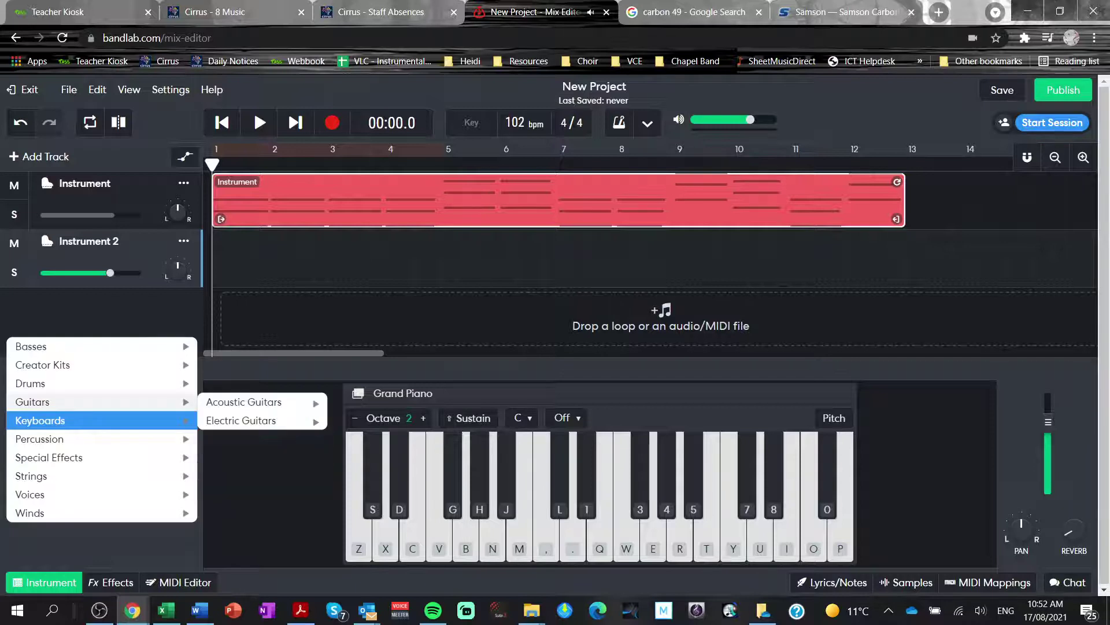
mouse_move(174, 419)
mouse_move(254, 420)
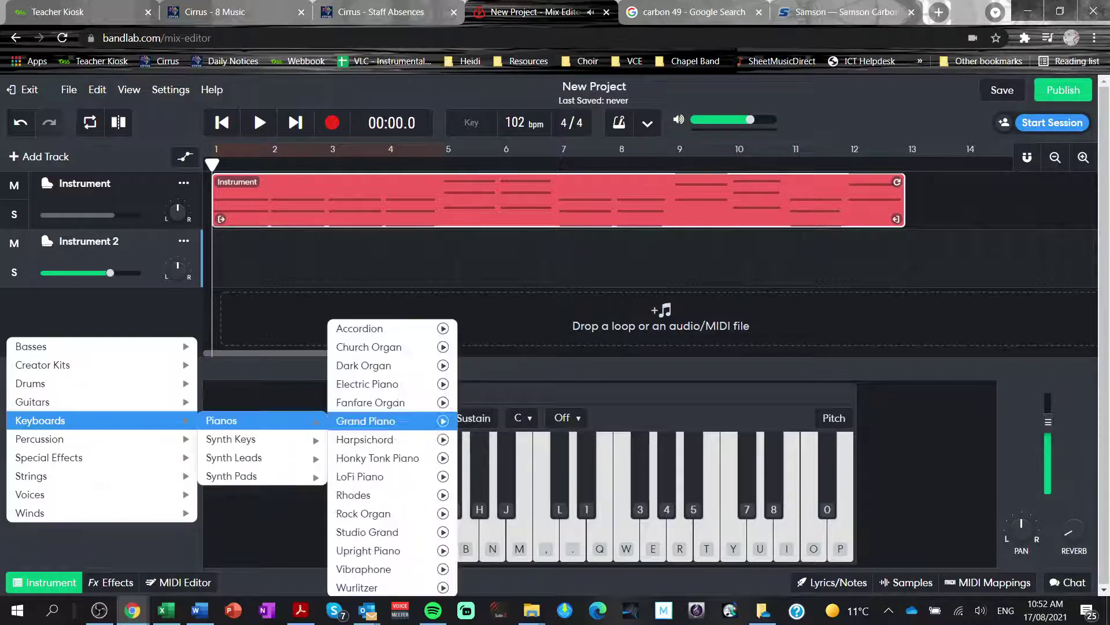
click(368, 385)
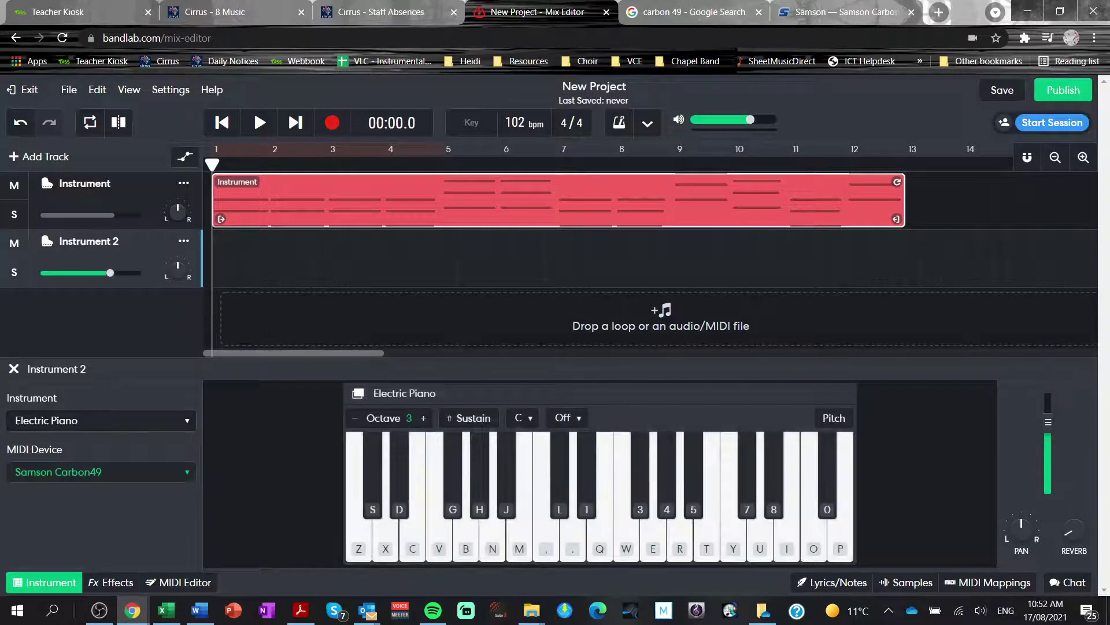
Turn on the metronome and record the 12-bar blues root notes A, D and E on the Instrument 2 track from the project start.
click(618, 122)
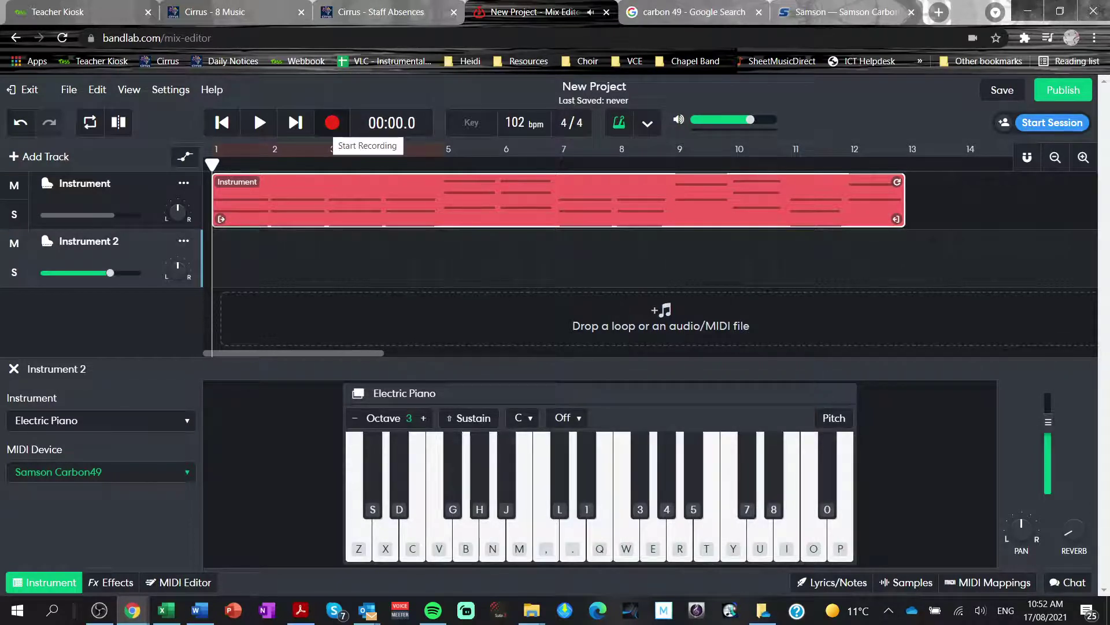
click(333, 122)
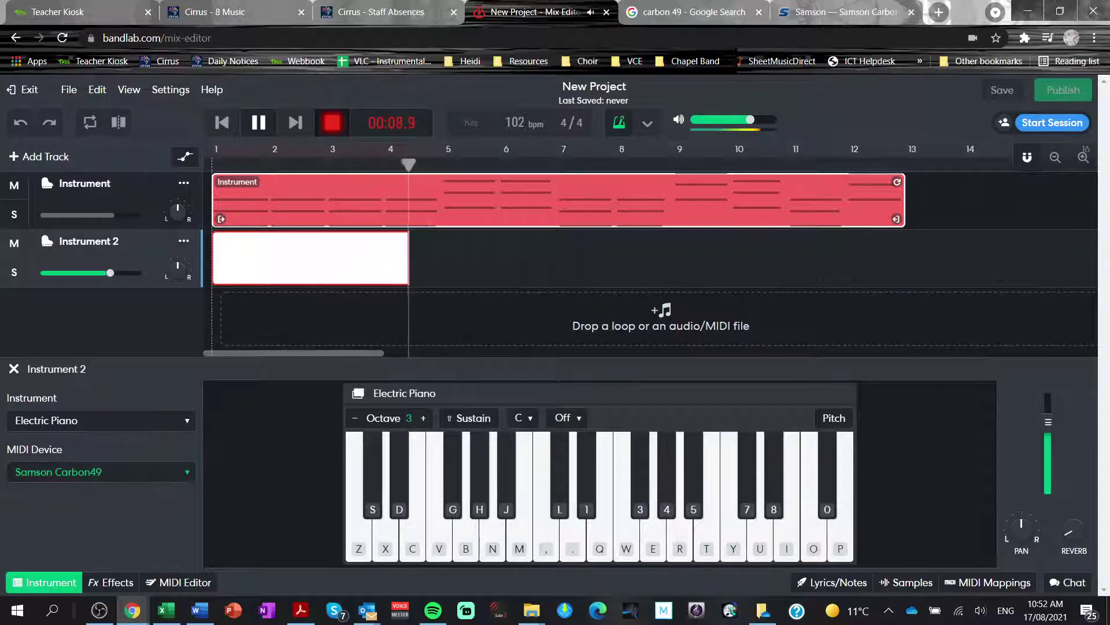
key(x)
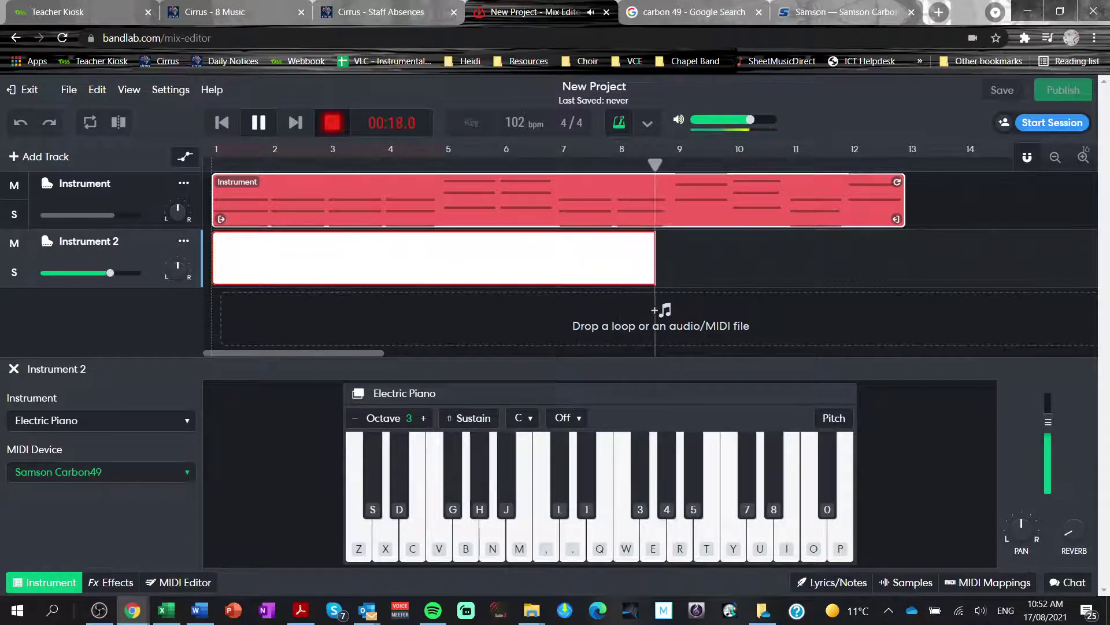
key(c)
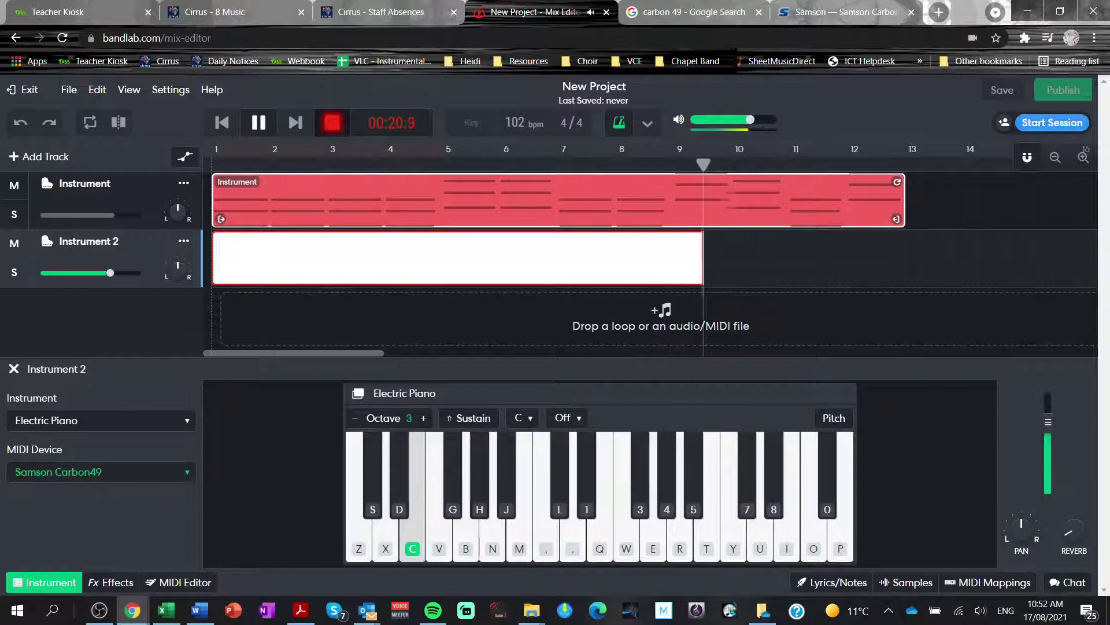
key(x)
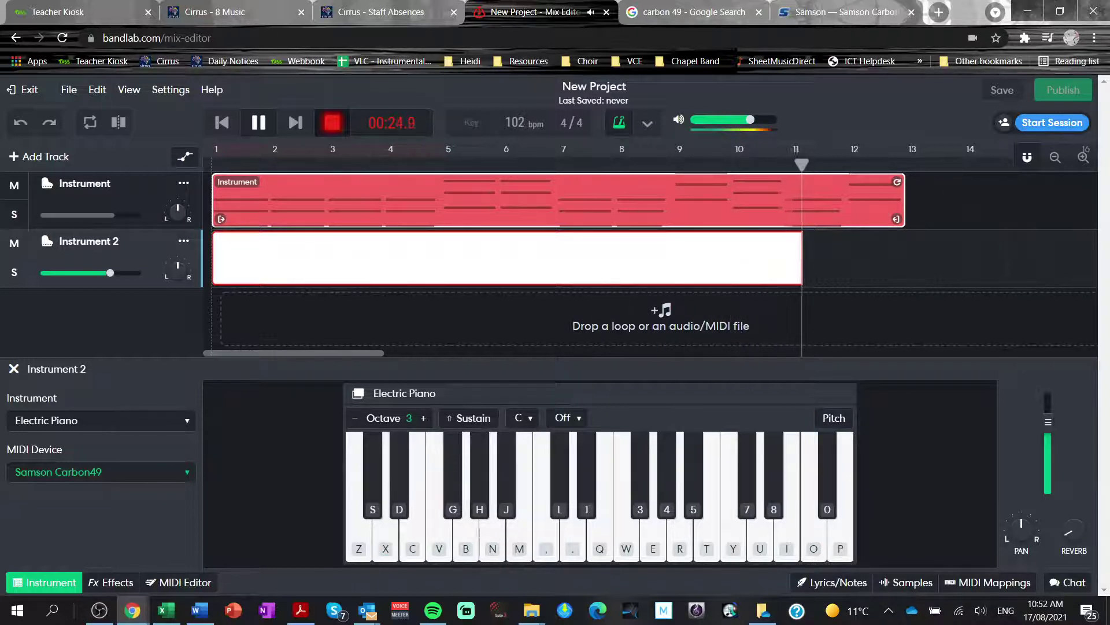
key(c)
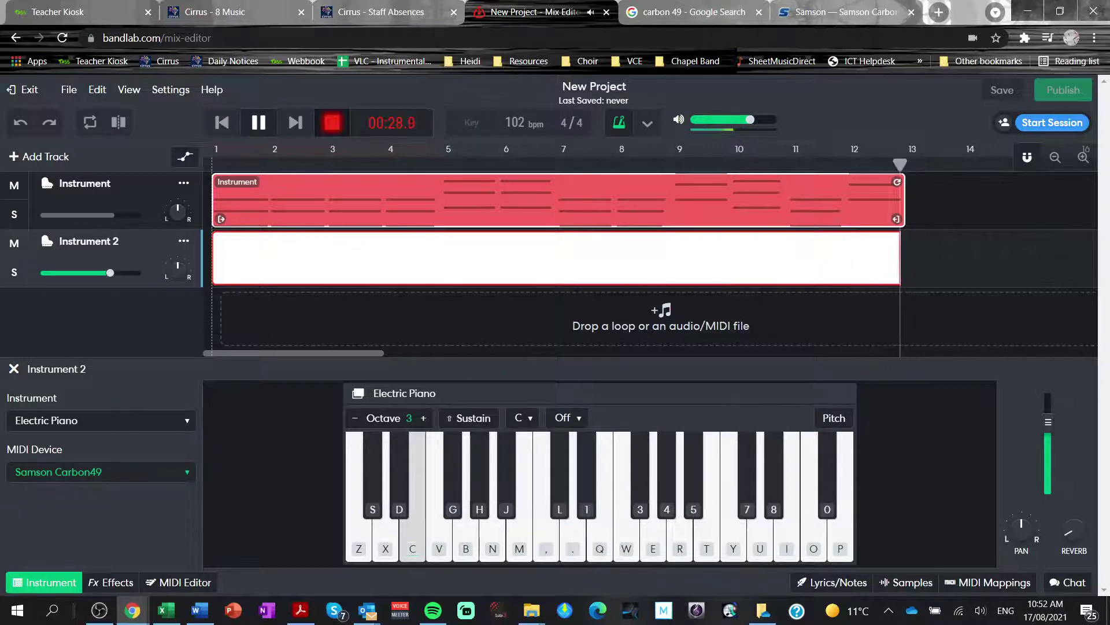
key(space)
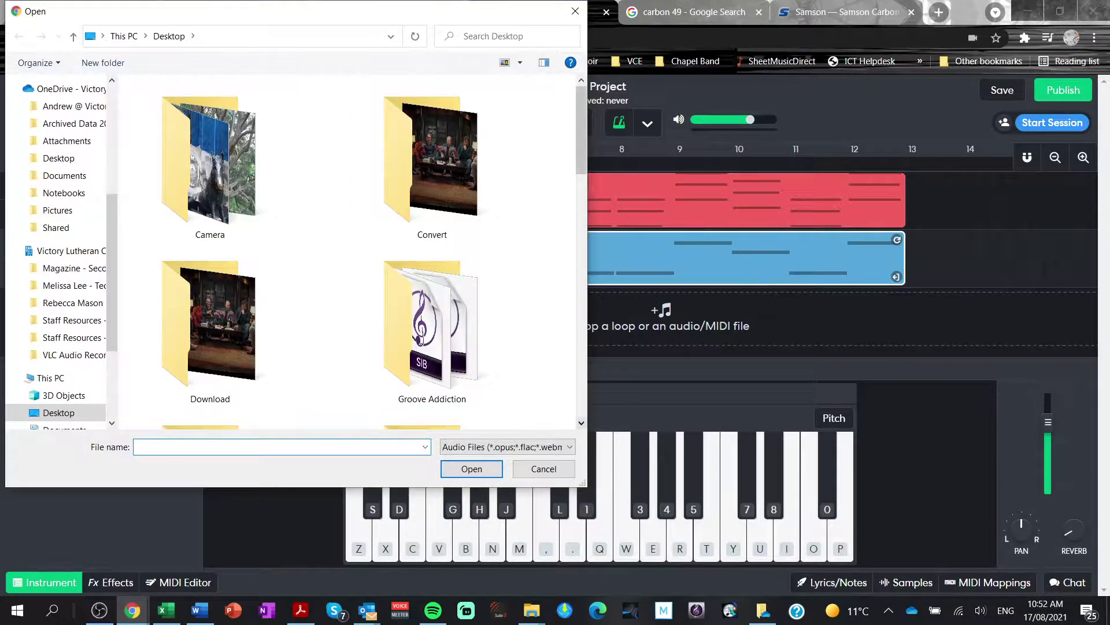
click(544, 469)
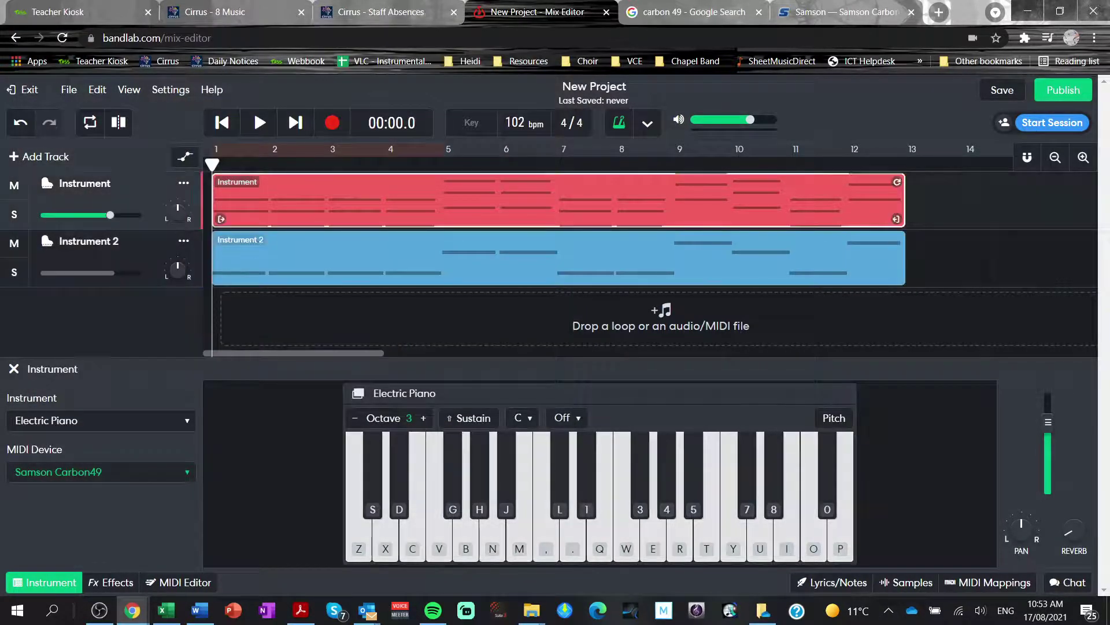
Switch to the Word document, compare the seventh-chord and plain 12 Bar Blues in A charts, and return to BandLab.
key(Up)
key(alt+Tab)
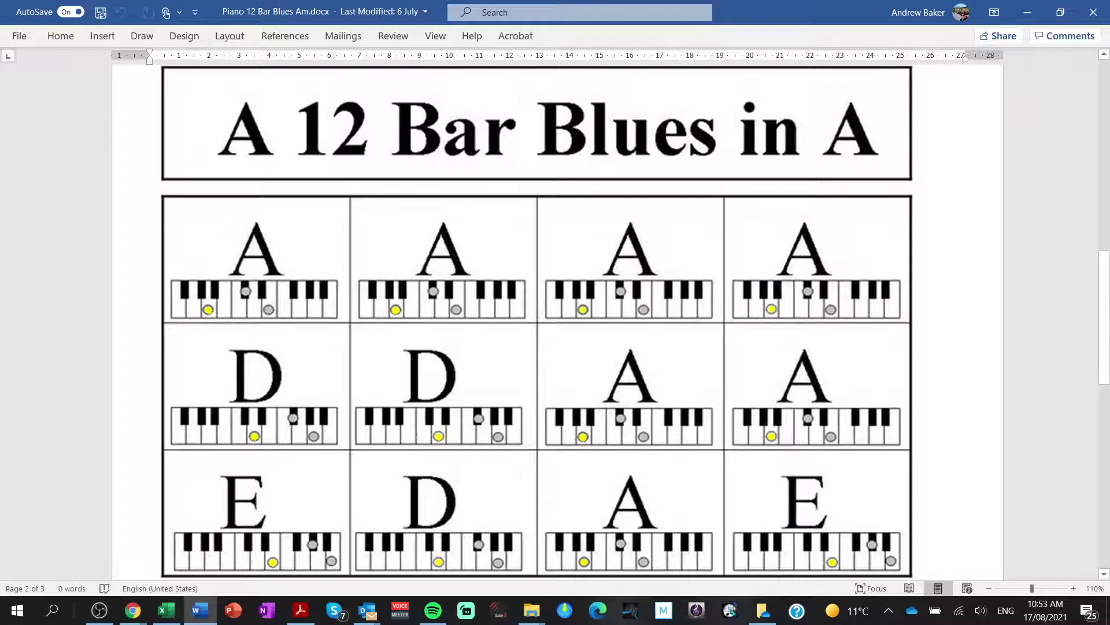
scroll(556, 323, up, 15)
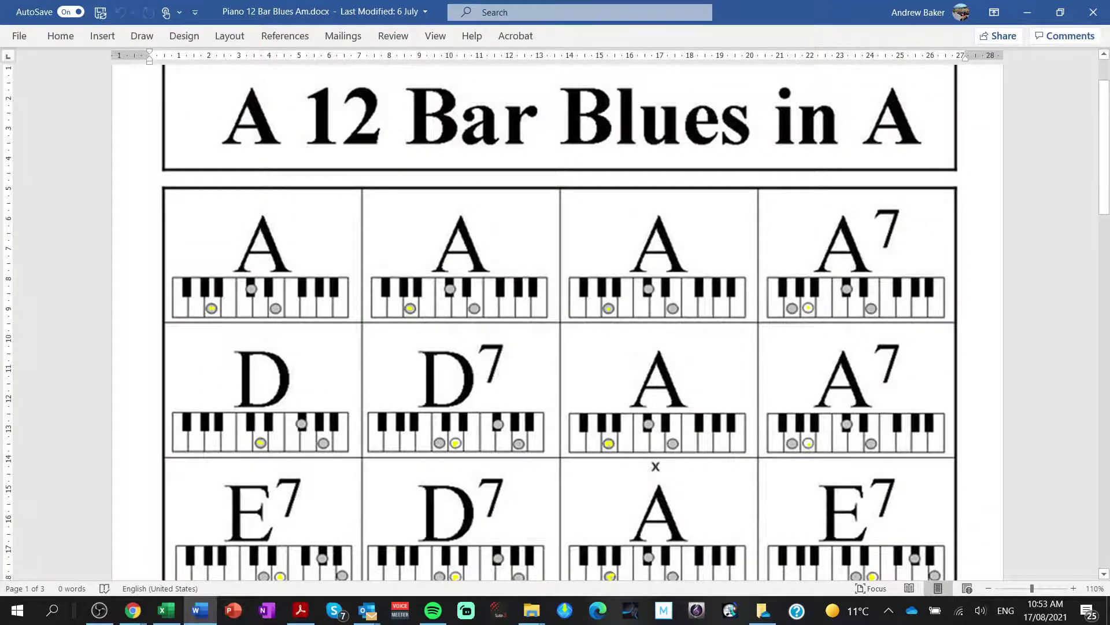
scroll(555, 324, down, 15)
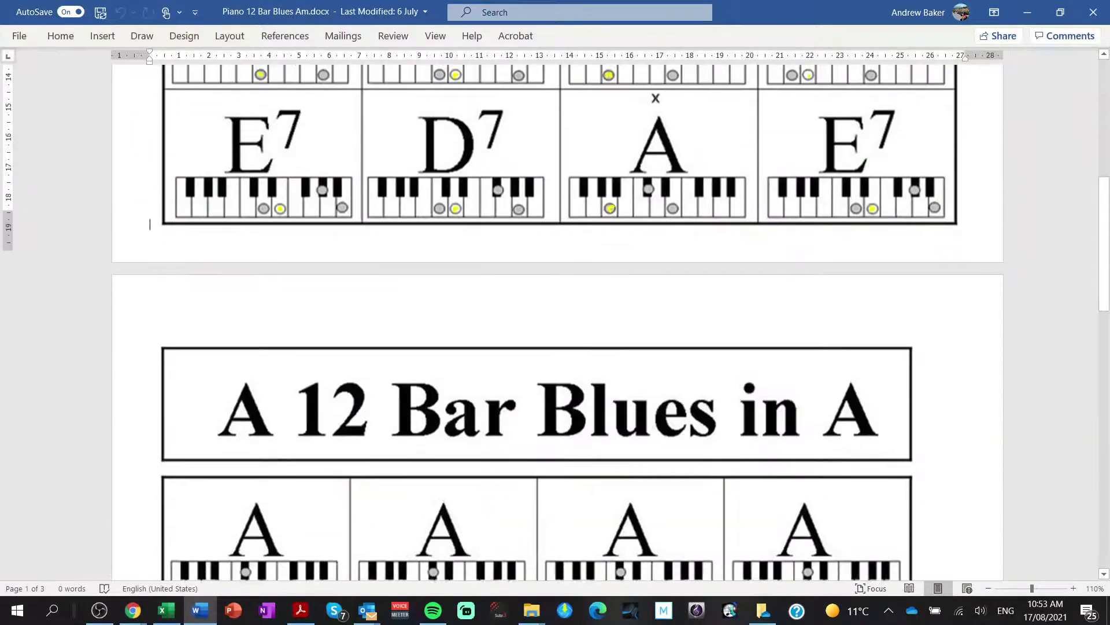
key(alt+Tab)
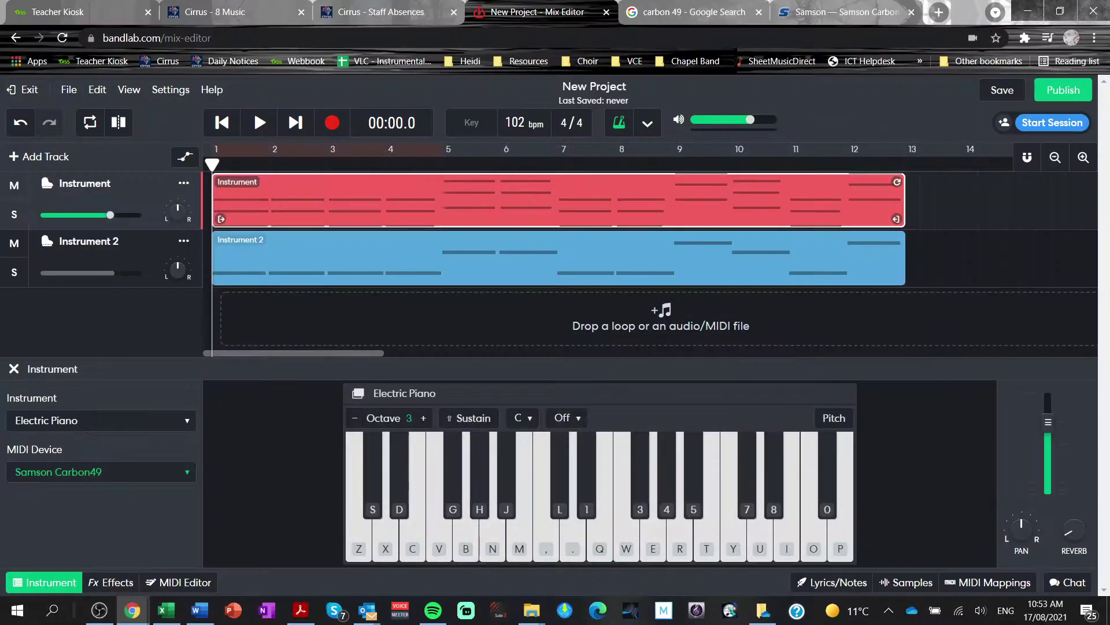
Select the recorded Instrument 2 region and try its Electric Piano at octaves 1 and 2.
click(560, 258)
click(559, 200)
click(559, 258)
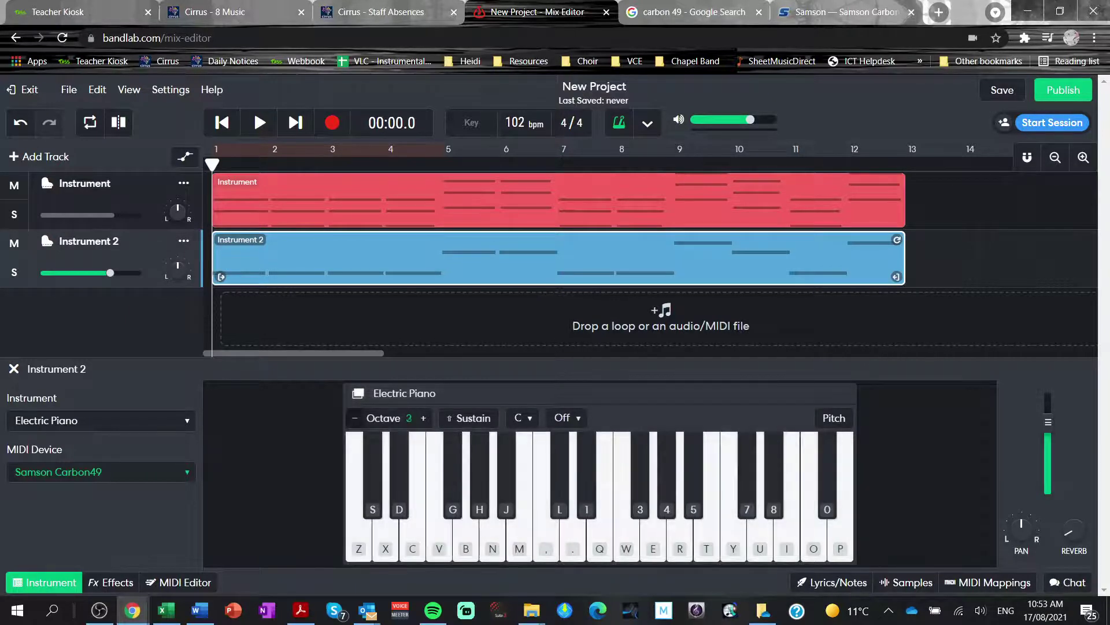
key(equal)
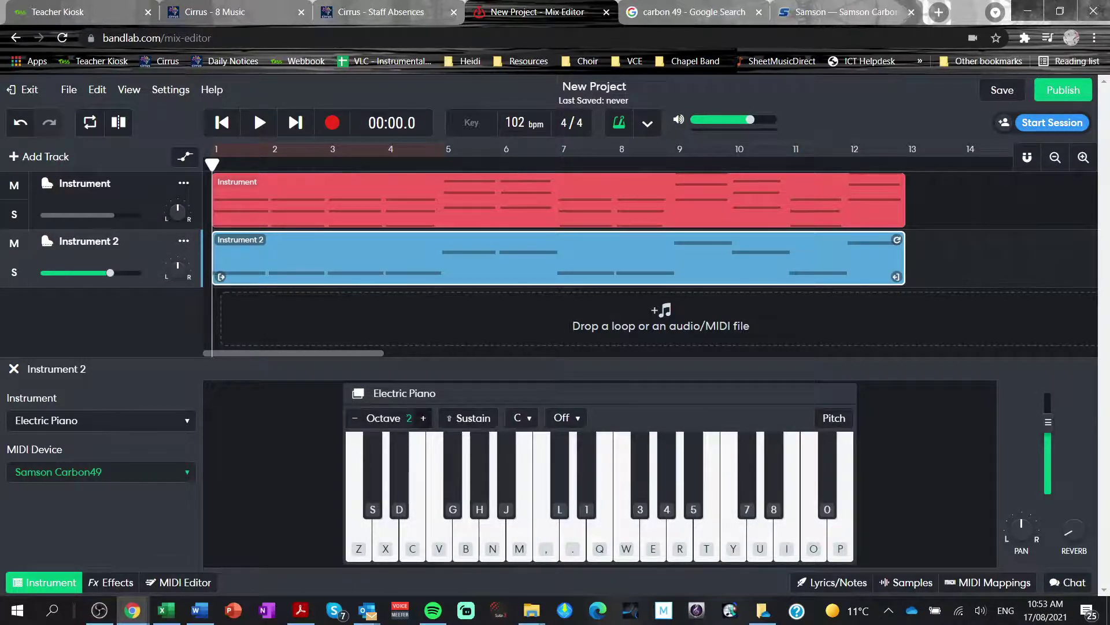
key(equal)
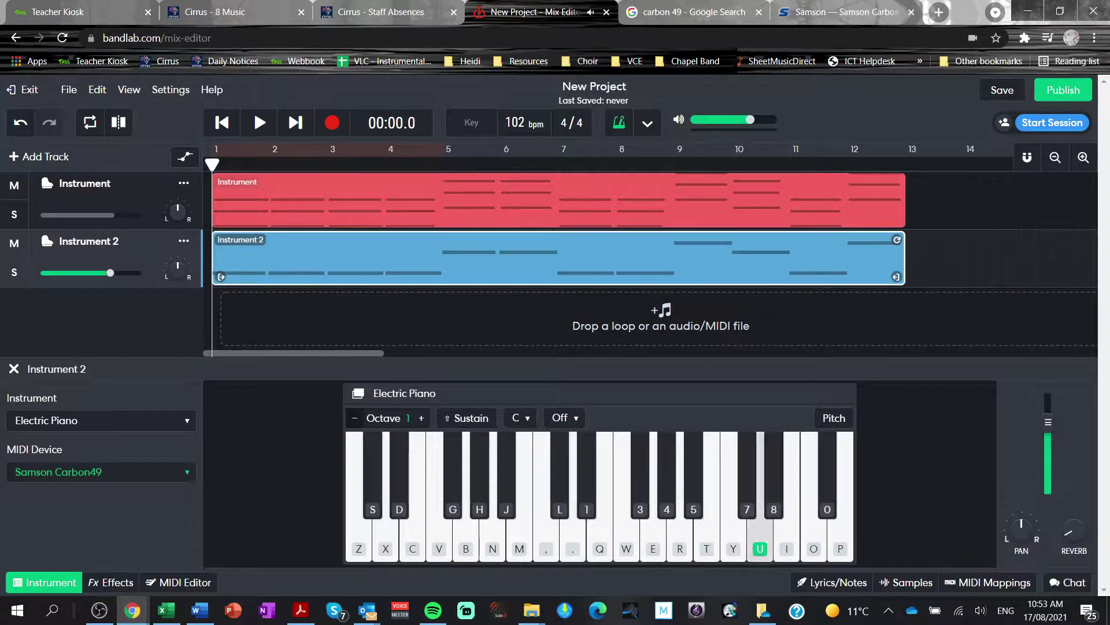
click(422, 418)
click(422, 418)
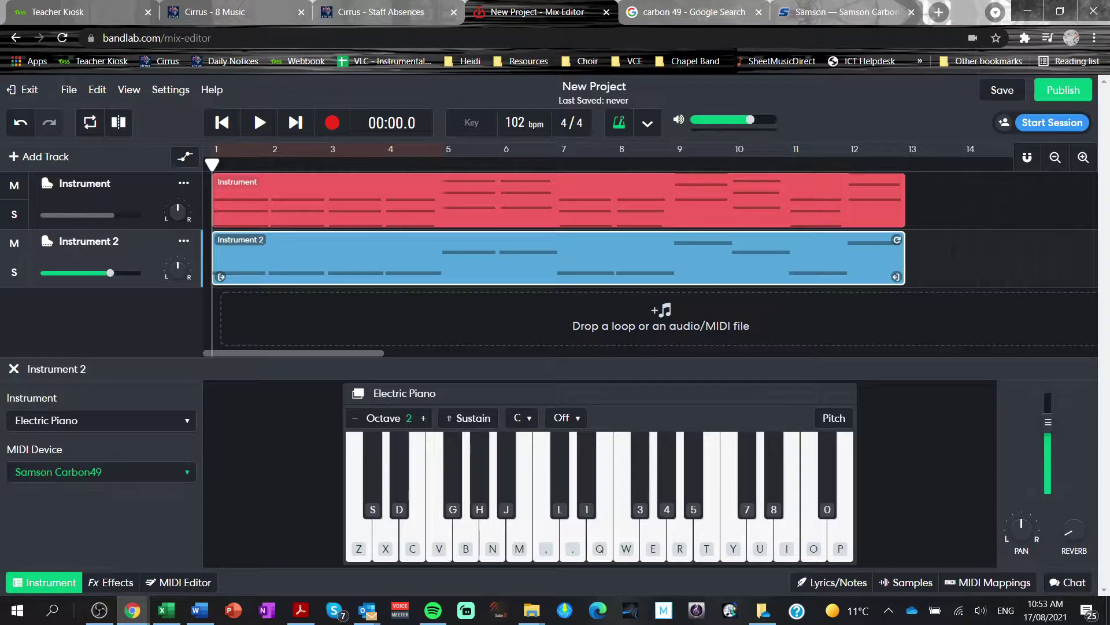
Test the A note at octave 2, and shift the Instrument 2 keyboard through octaves 4 and 1.
key(n)
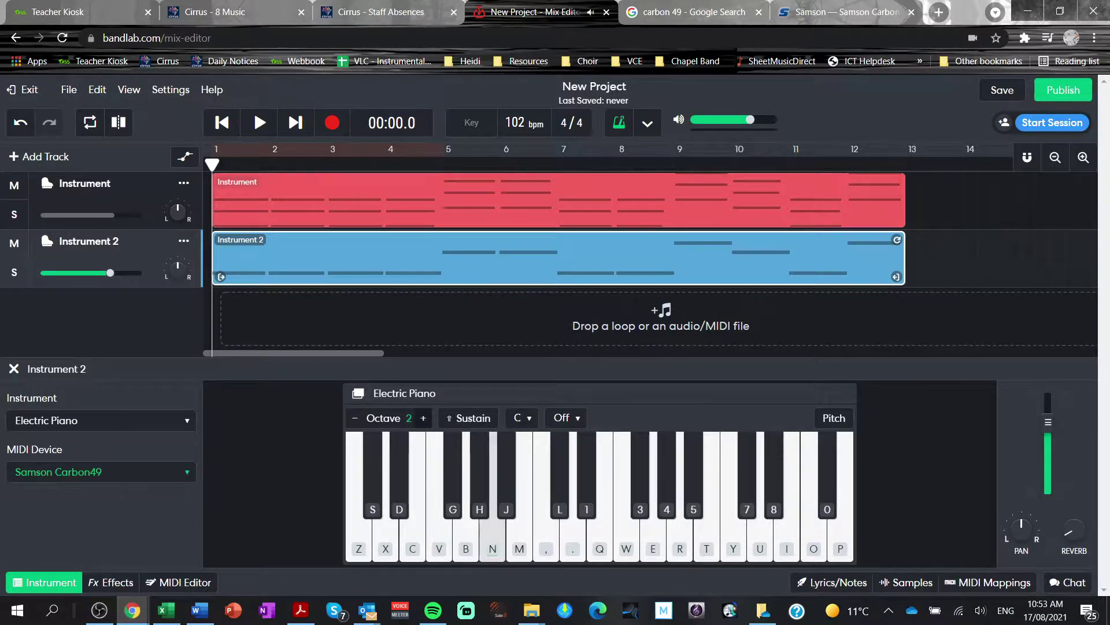
key(x)
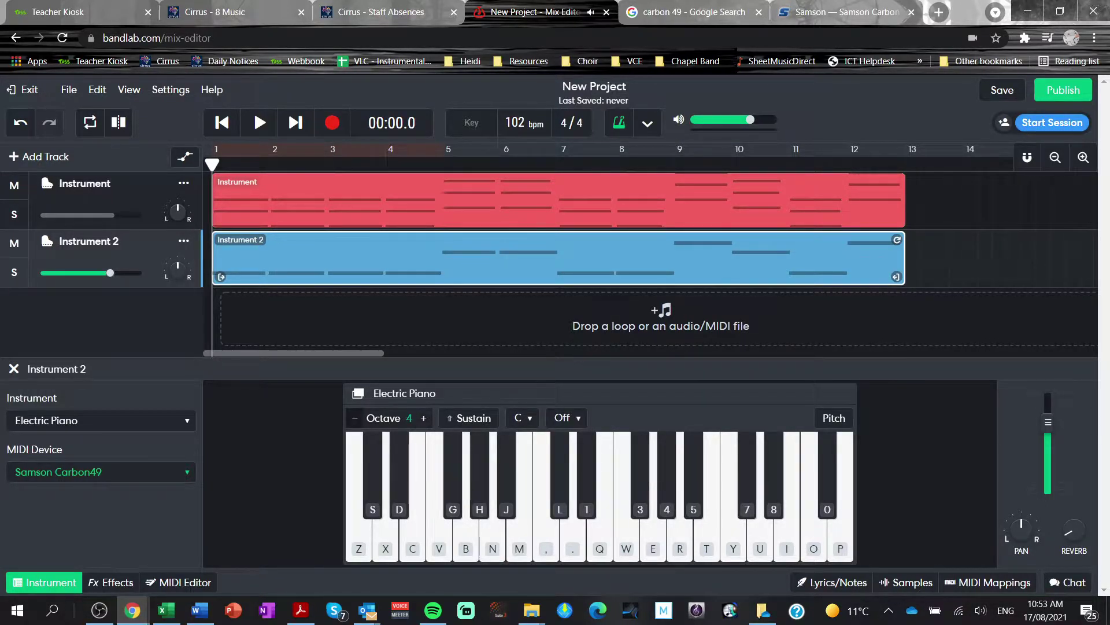
key(r)
key(x)
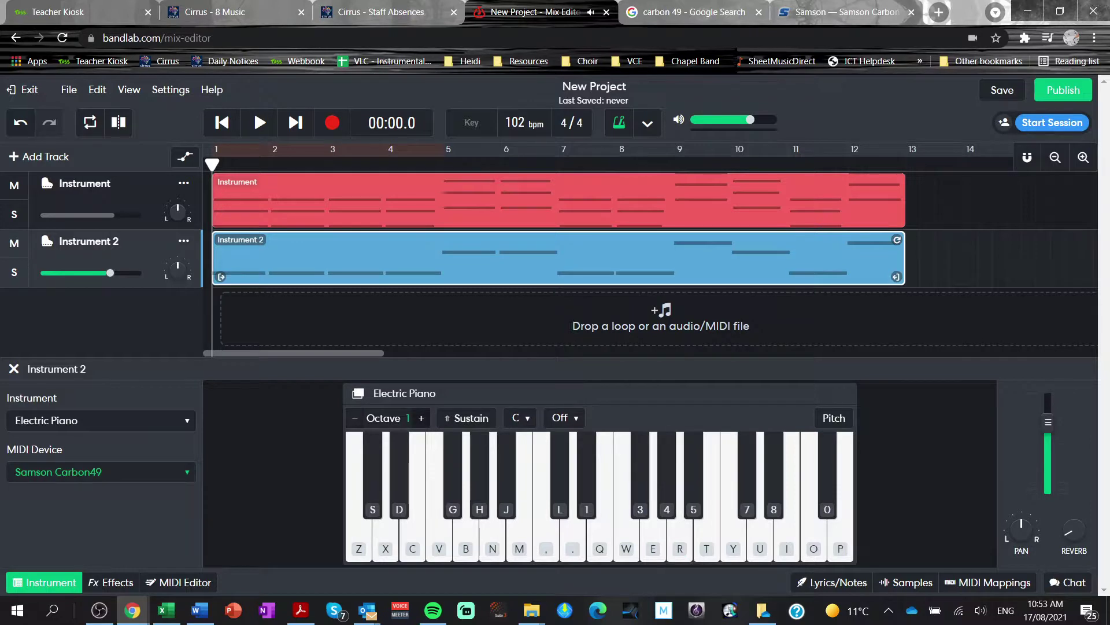